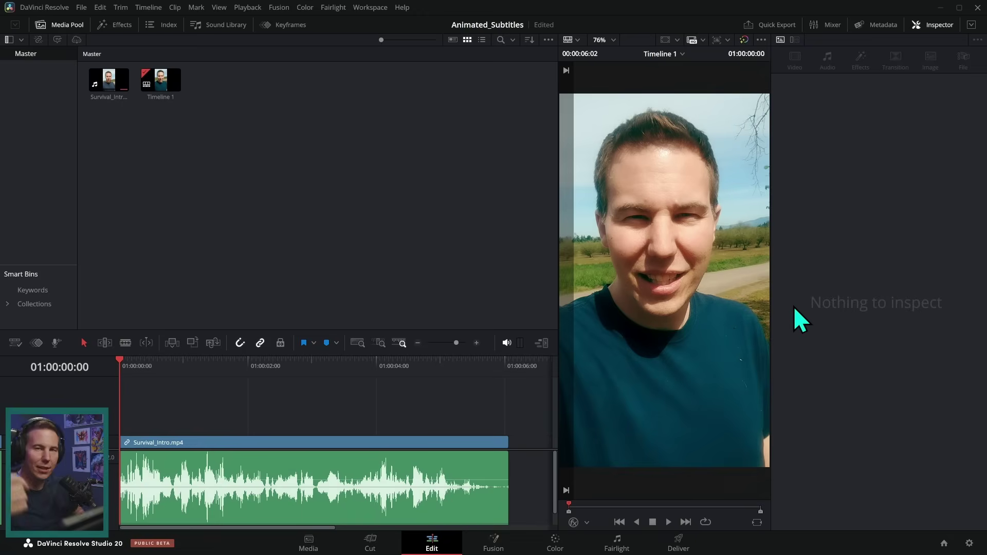
Play the Survival_Intro.mp4 talking-head clip to review it, then stop playback.
{"action": "key", "text": "space"}
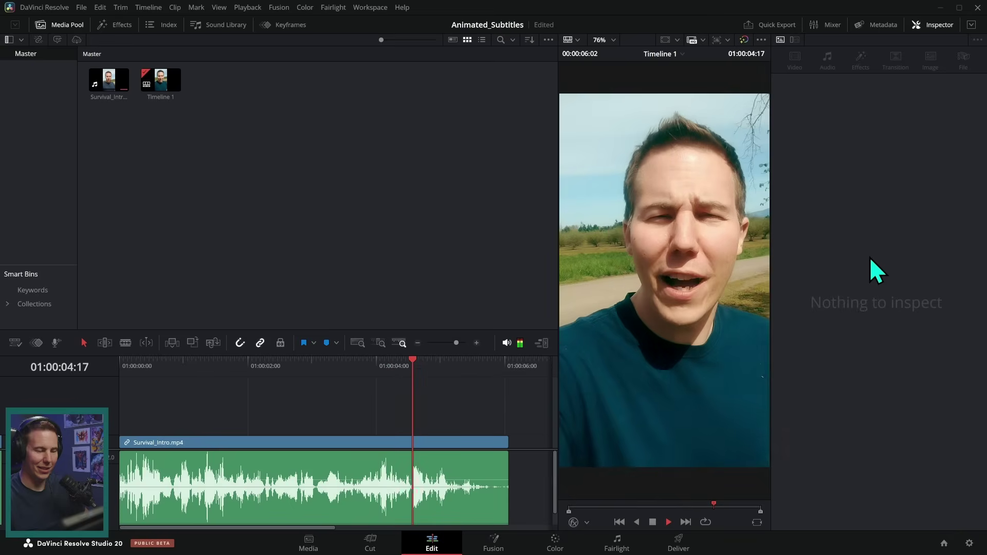
{"action": "key", "text": "space"}
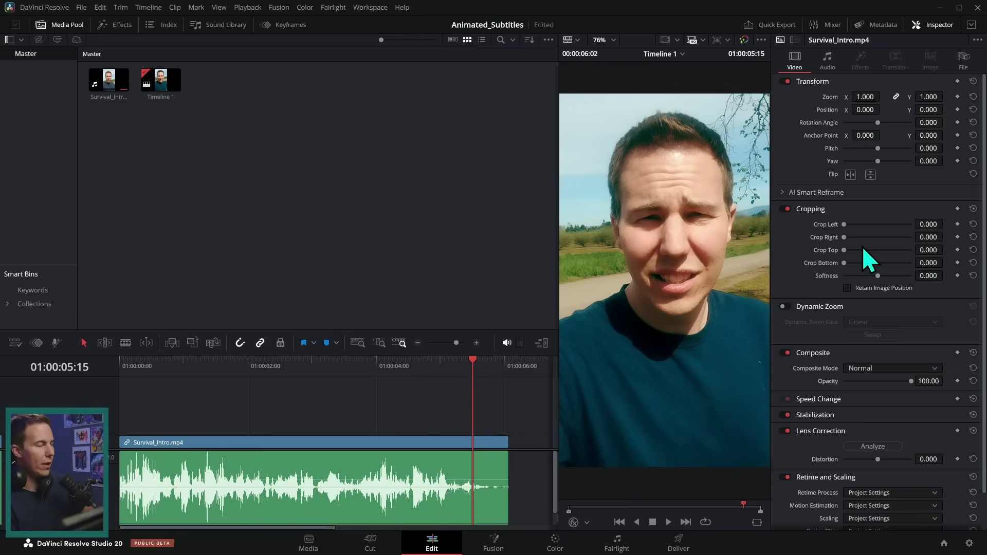
Create subtitles from the clip's audio with Lines set to Double.
{"action": "left_click", "coordinate": [148, 8]}
{"action": "mouse_move", "coordinate": [270, 112]}
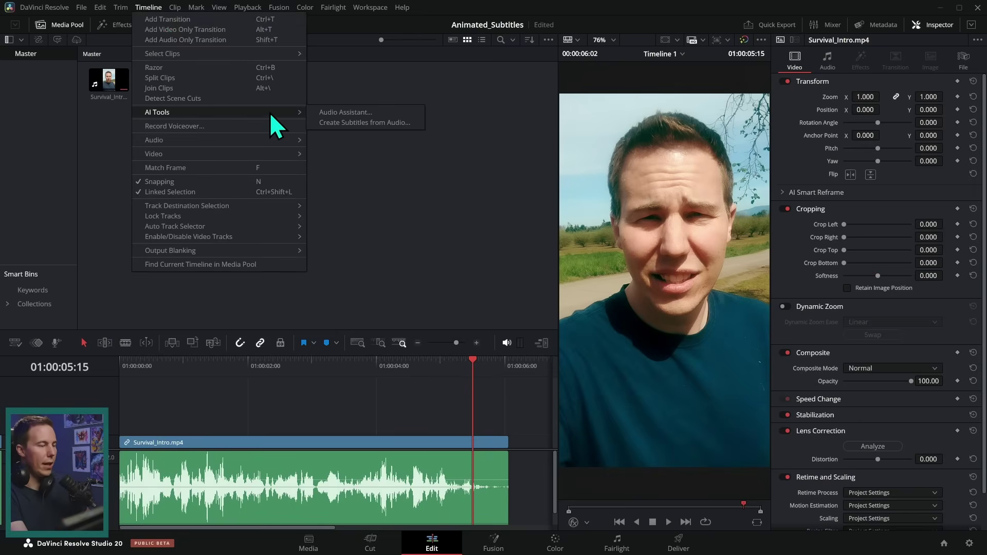
{"action": "left_click", "coordinate": [407, 125]}
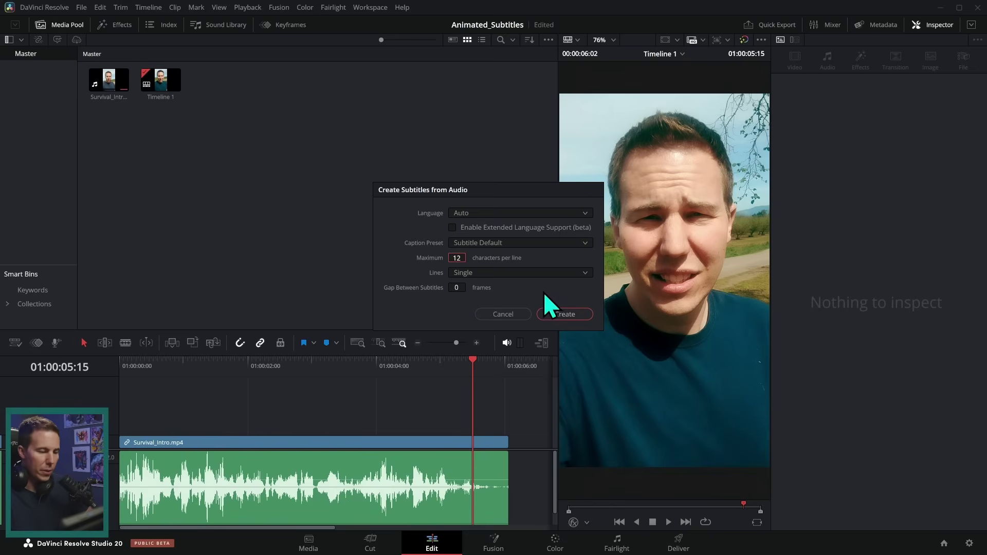
{"action": "left_click", "coordinate": [549, 273]}
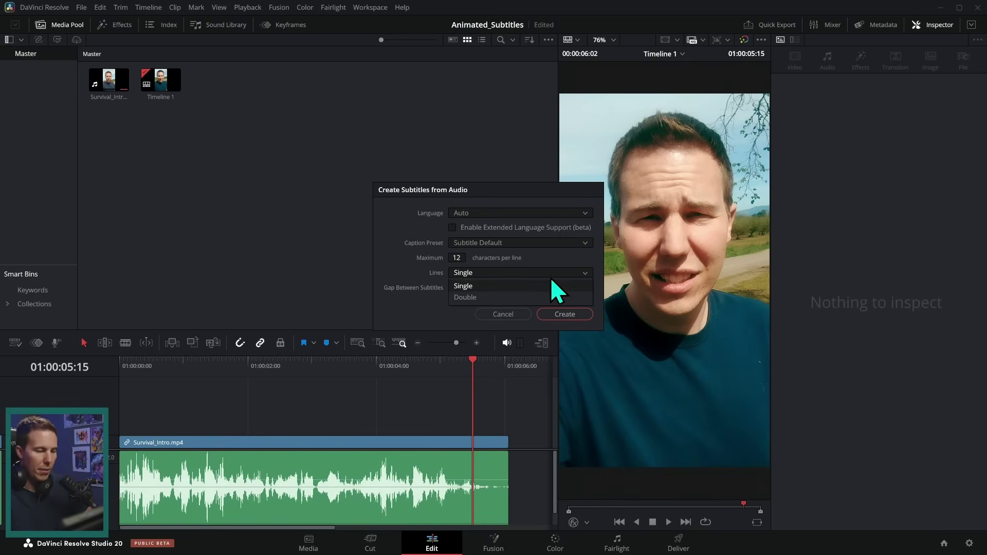
{"action": "left_click", "coordinate": [547, 298]}
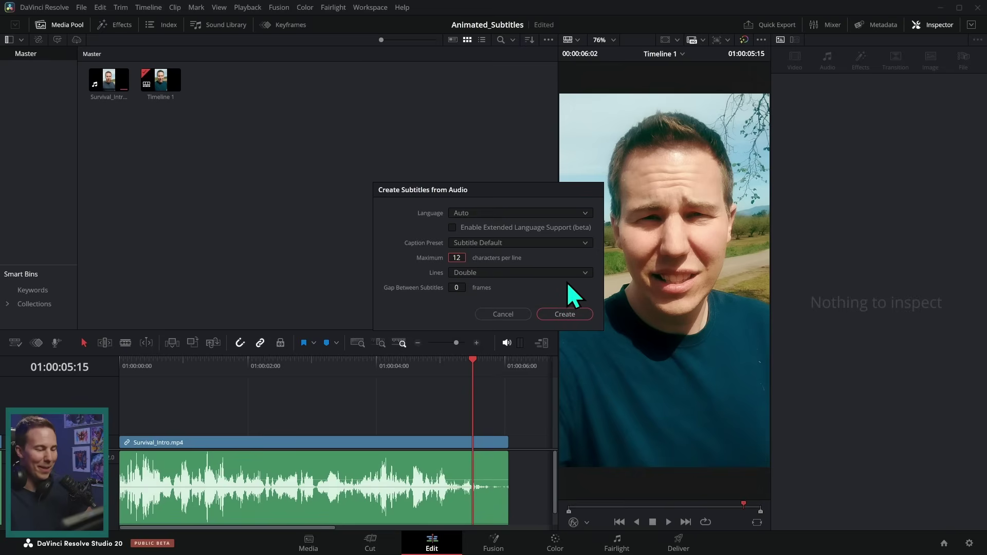
{"action": "left_click", "coordinate": [567, 316]}
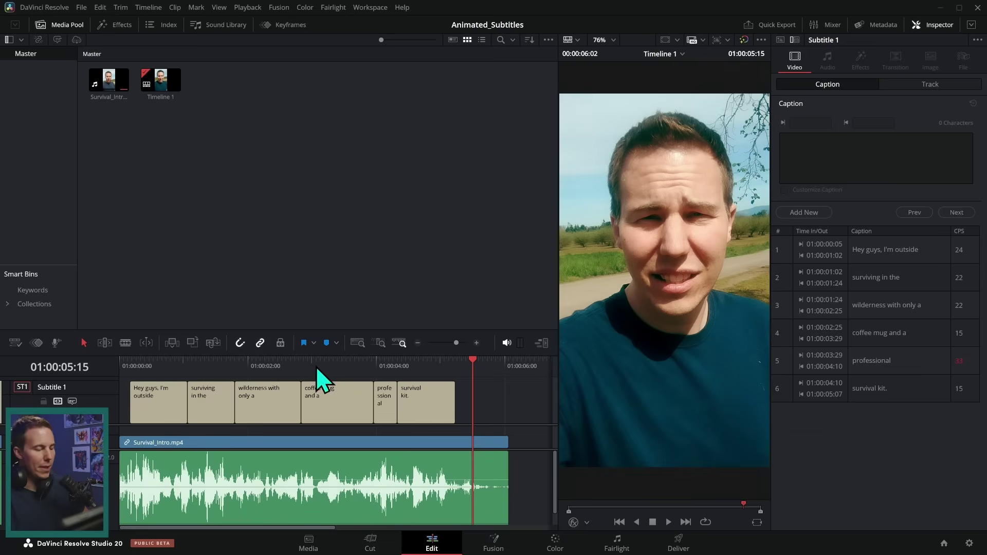
Play the new captions from the start, then stop on the 'survival kit.' caption.
{"action": "key", "text": "Home"}
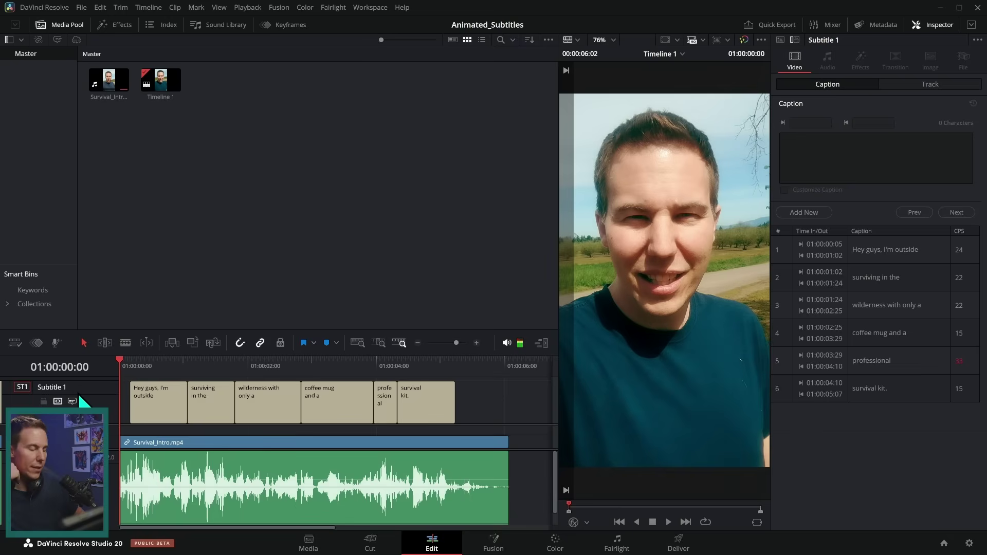
{"action": "key", "text": "space"}
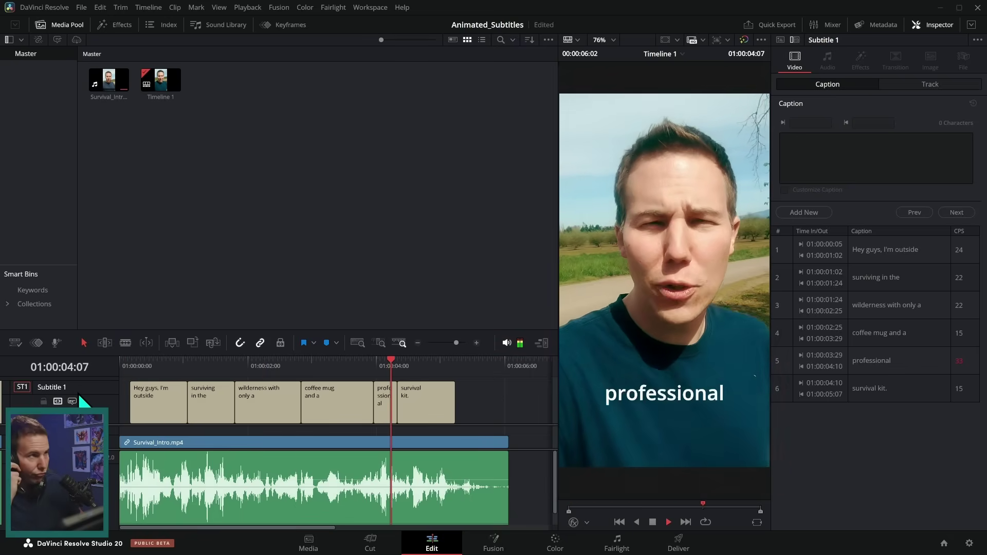
{"action": "key", "text": "space"}
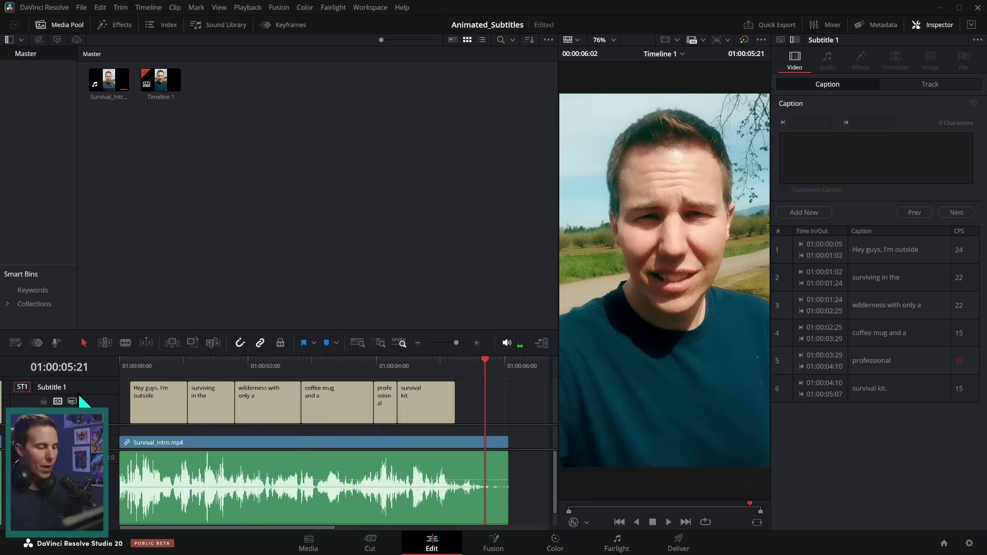
{"action": "left_click", "coordinate": [414, 365]}
Select the coffee mug subtitle and set the track font to Poppins SemiBold, All Caps.
{"action": "left_click_drag", "start_coordinate": [414, 366], "coordinate": [354, 376]}
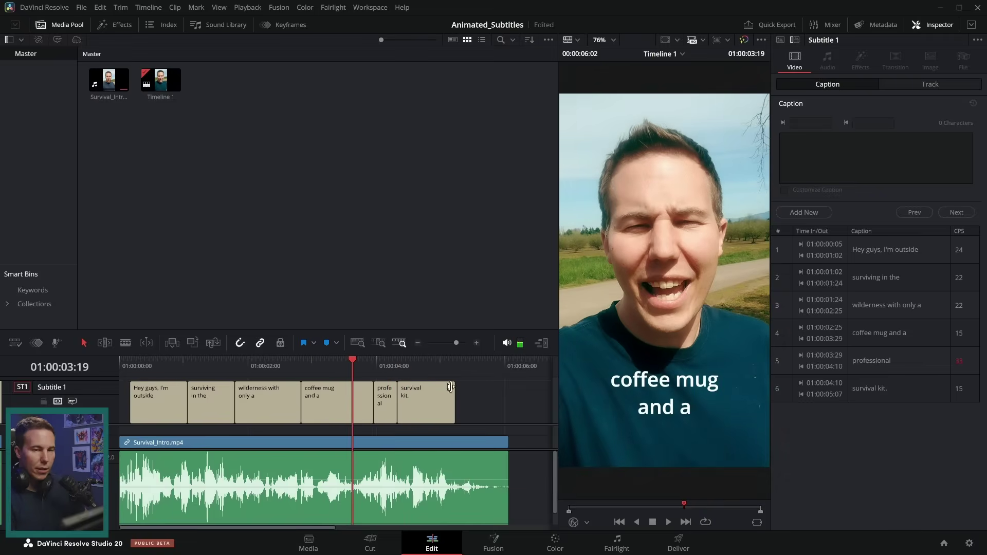
{"action": "left_click", "coordinate": [353, 413]}
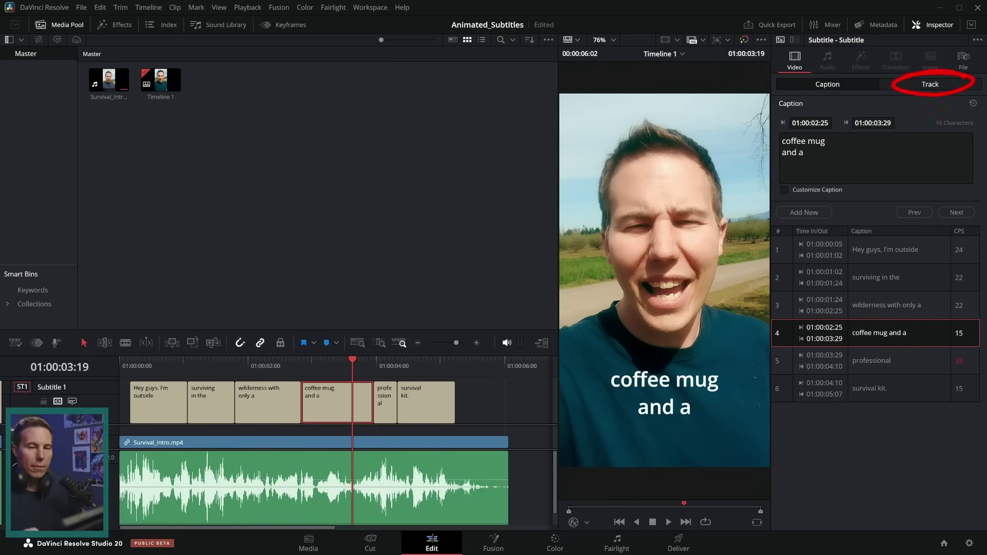
{"action": "left_click", "coordinate": [922, 86]}
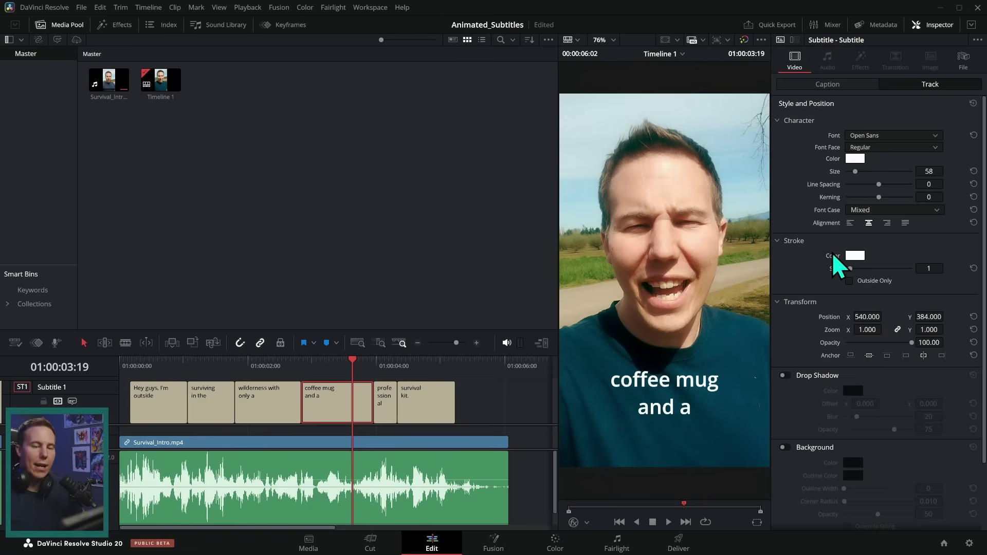
{"action": "left_click", "coordinate": [893, 135]}
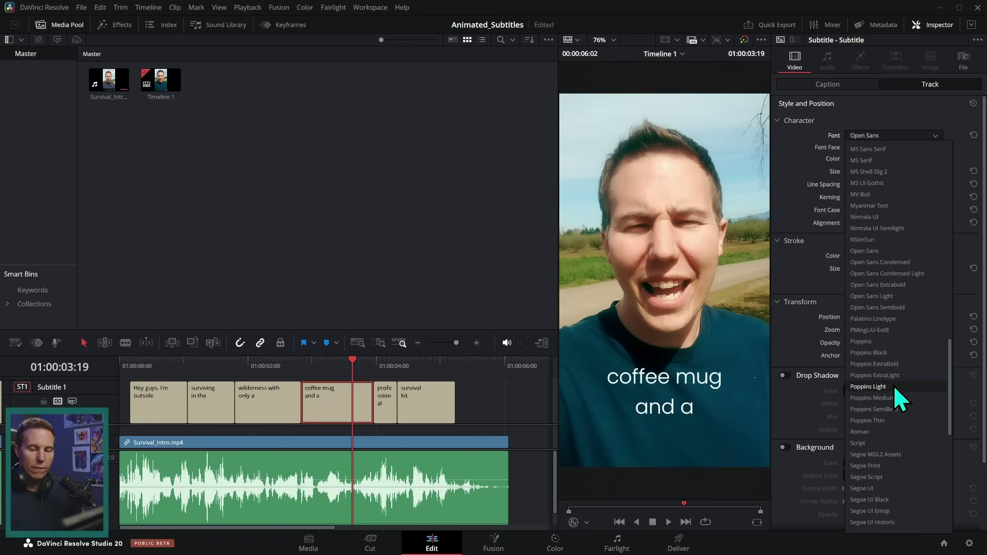
{"action": "left_click", "coordinate": [900, 409]}
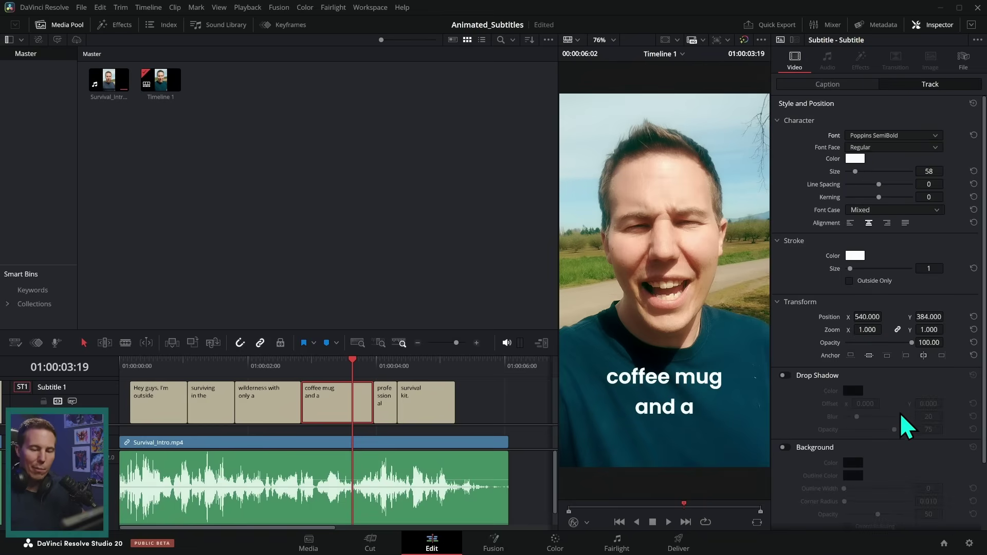
{"action": "left_click", "coordinate": [894, 210]}
{"action": "left_click", "coordinate": [897, 246]}
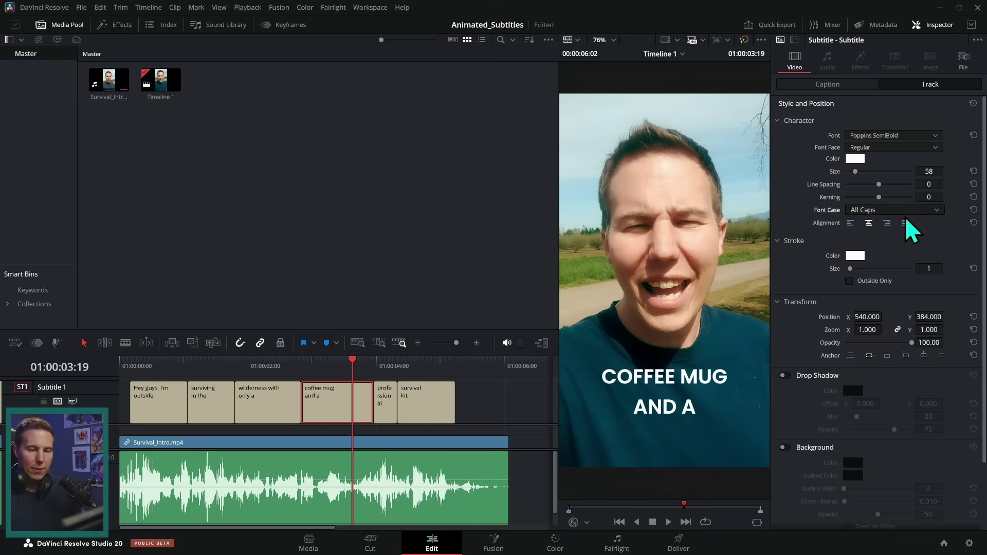
Enable a drop shadow offset below the text and check it on the SURVIVING IN THE caption.
{"action": "left_click", "coordinate": [784, 375]}
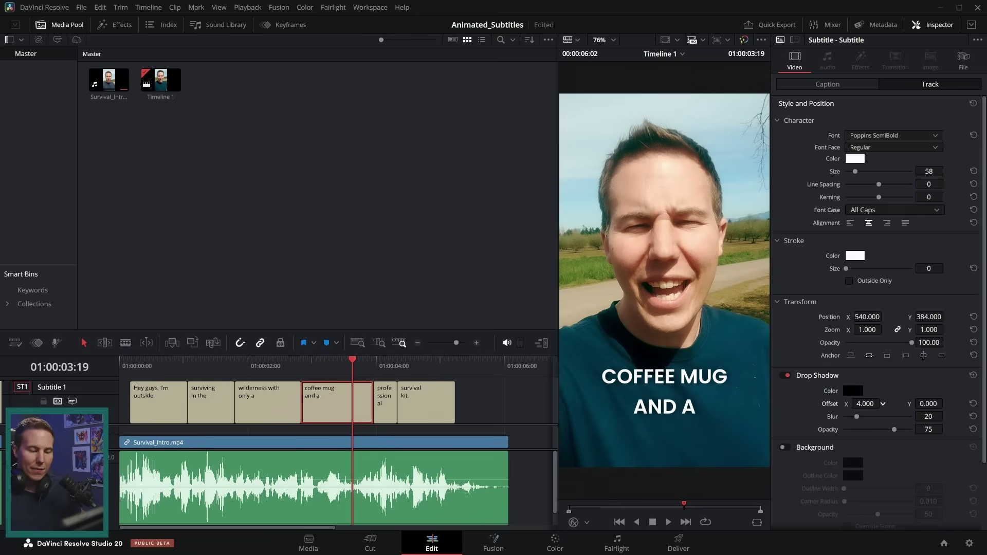
{"action": "left_click_drag", "start_coordinate": [882, 403], "coordinate": [929, 402]}
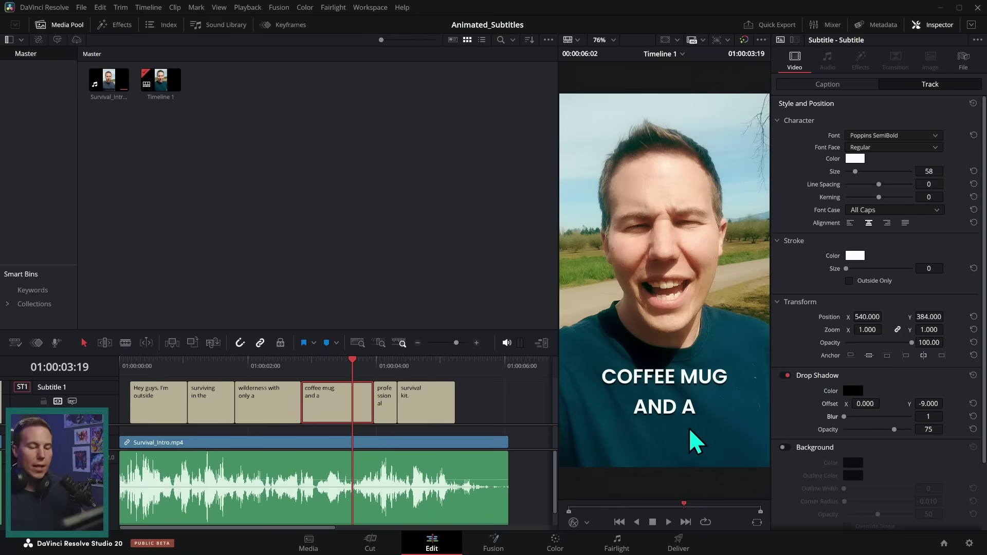
{"action": "left_click_drag", "start_coordinate": [306, 366], "coordinate": [240, 379]}
{"action": "key", "text": "shift+Right"}
{"action": "key", "text": "Left"}
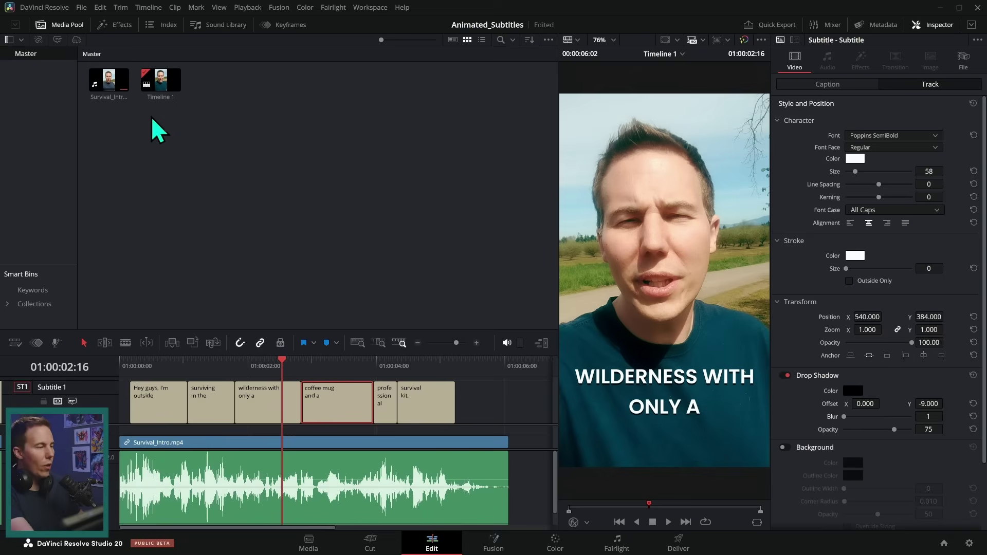
{"action": "left_click", "coordinate": [115, 28]}
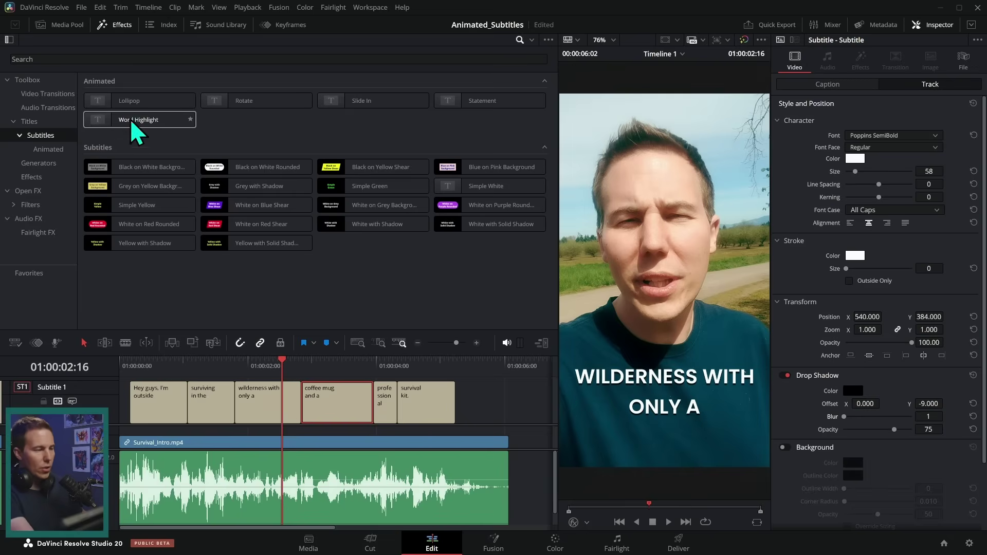
Drag the Lollipop animated subtitle preset onto the Subtitle 1 track.
{"action": "left_click_drag", "start_coordinate": [159, 104], "coordinate": [98, 401]}
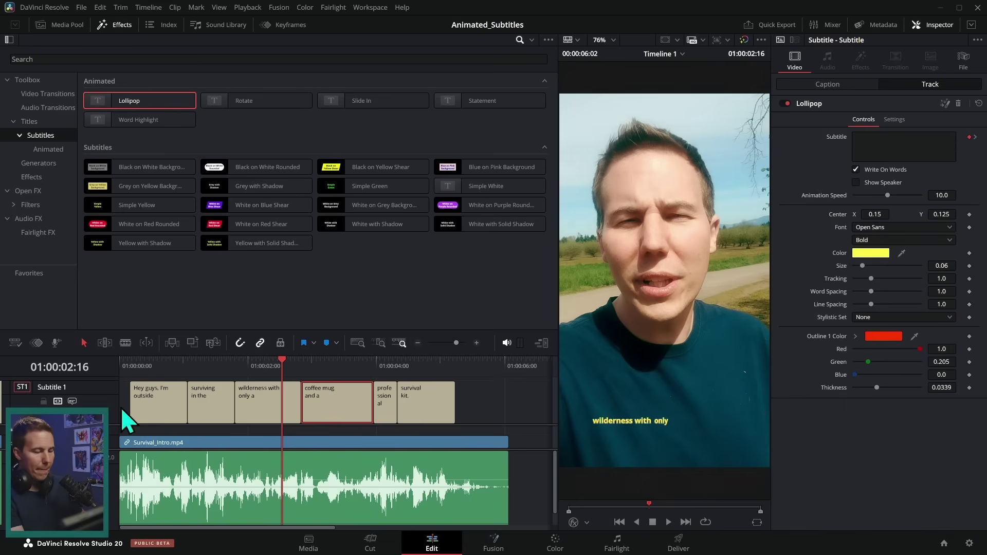
Play back the Lollipop captions and review the coffee mug caption's animation at 01:00:03:18.
{"action": "key", "text": "Home"}
{"action": "key", "text": "space"}
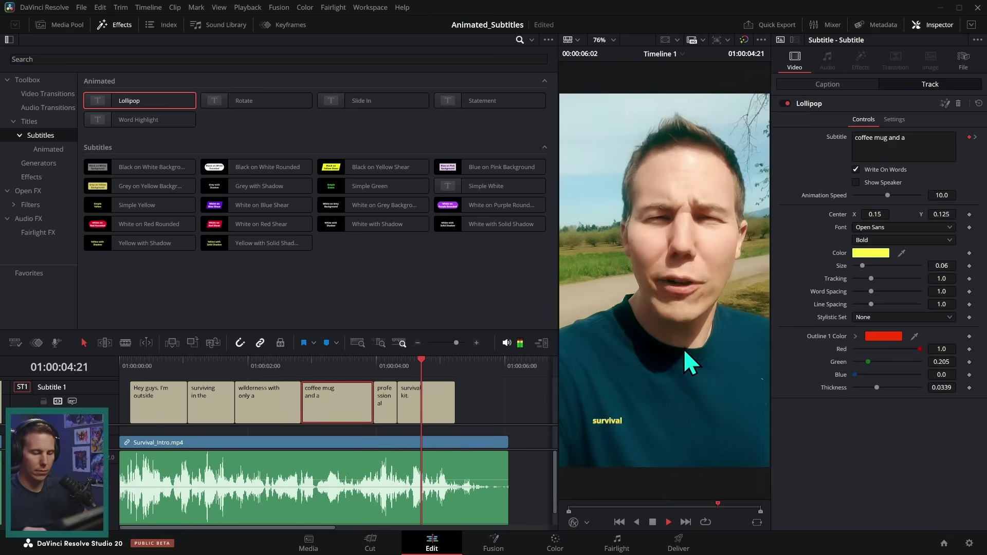
{"action": "key", "text": "space"}
{"action": "left_click", "coordinate": [351, 366]}
{"action": "mouse_move", "coordinate": [352, 368]}
{"action": "left_mouse_down"}
{"action": "mouse_move", "coordinate": [376, 371]}
{"action": "mouse_move", "coordinate": [353, 375]}
{"action": "left_mouse_up"}
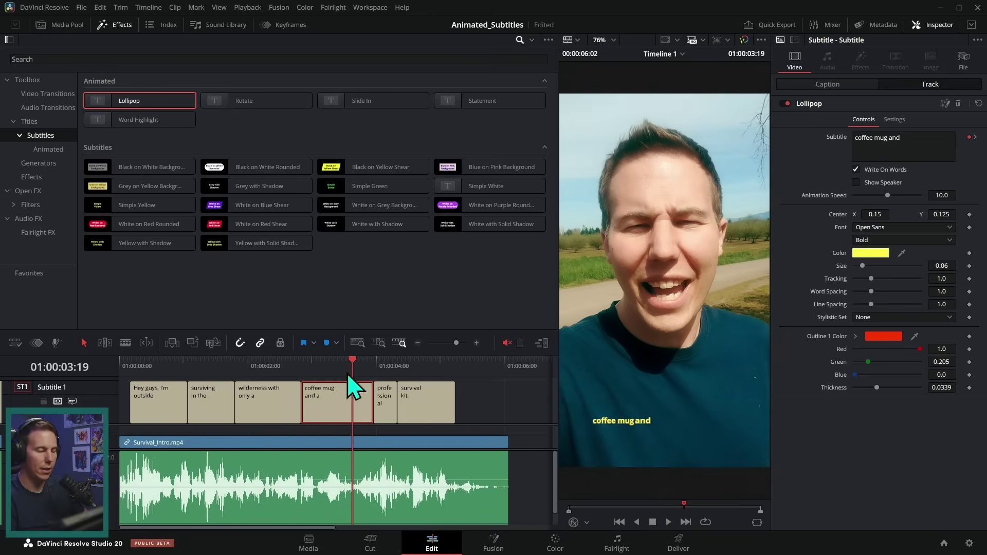
{"action": "key", "text": "space"}
{"action": "key", "text": "space"}
{"action": "left_click_drag", "start_coordinate": [349, 368], "coordinate": [339, 368]}
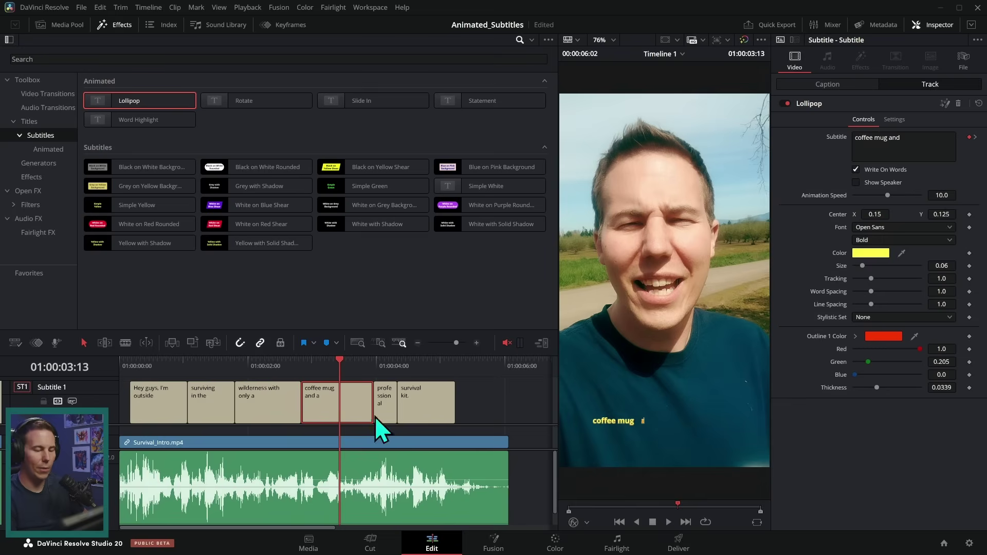
{"action": "left_click", "coordinate": [350, 370]}
Slow the track's word animation speed to 3.46 and preview it.
{"action": "left_click", "coordinate": [122, 407]}
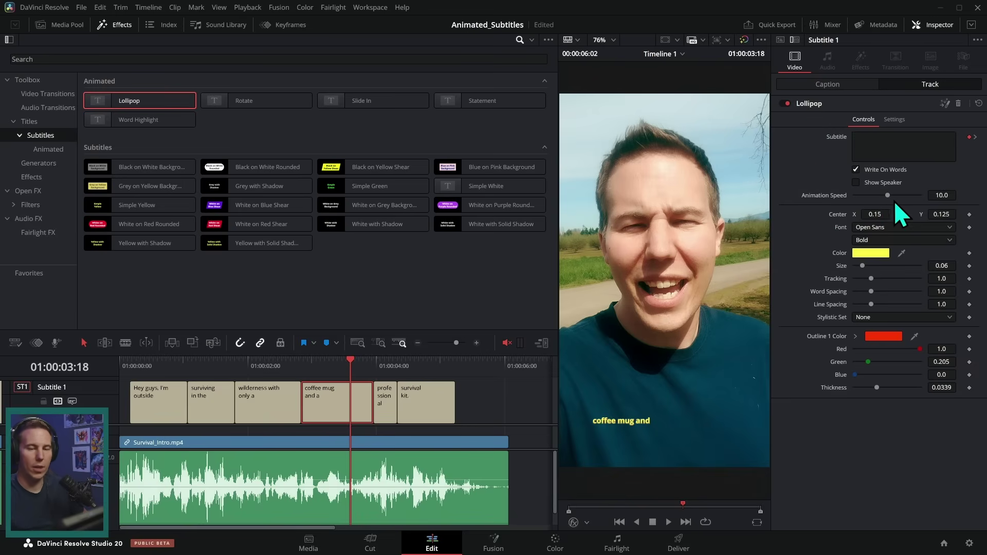
{"action": "left_click_drag", "start_coordinate": [887, 196], "coordinate": [862, 201]}
{"action": "left_click", "coordinate": [288, 362]}
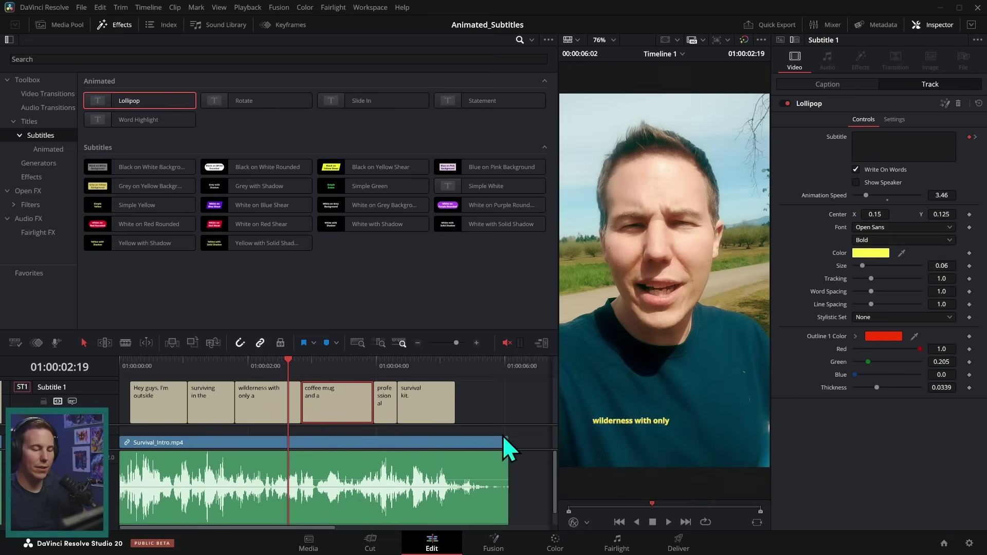
{"action": "key", "text": "space"}
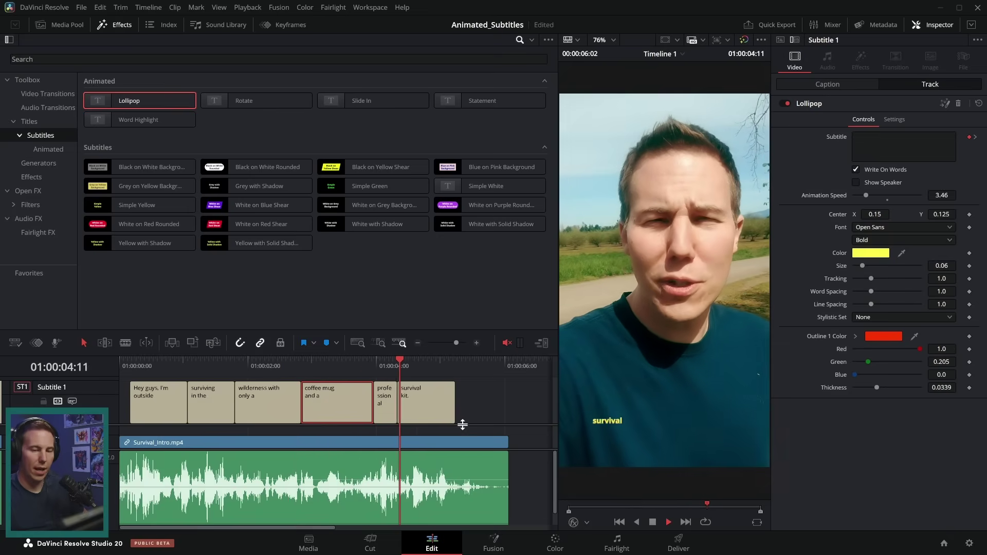
{"action": "key", "text": "space"}
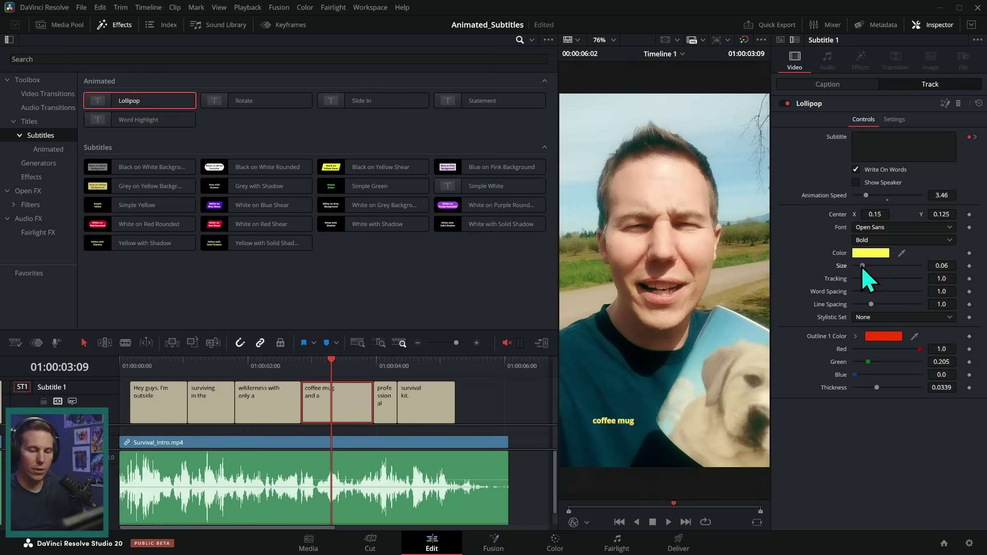
Enlarge the subtitle text size to 0.1772 and preview the earlier captions.
{"action": "left_click_drag", "start_coordinate": [861, 266], "coordinate": [877, 266]}
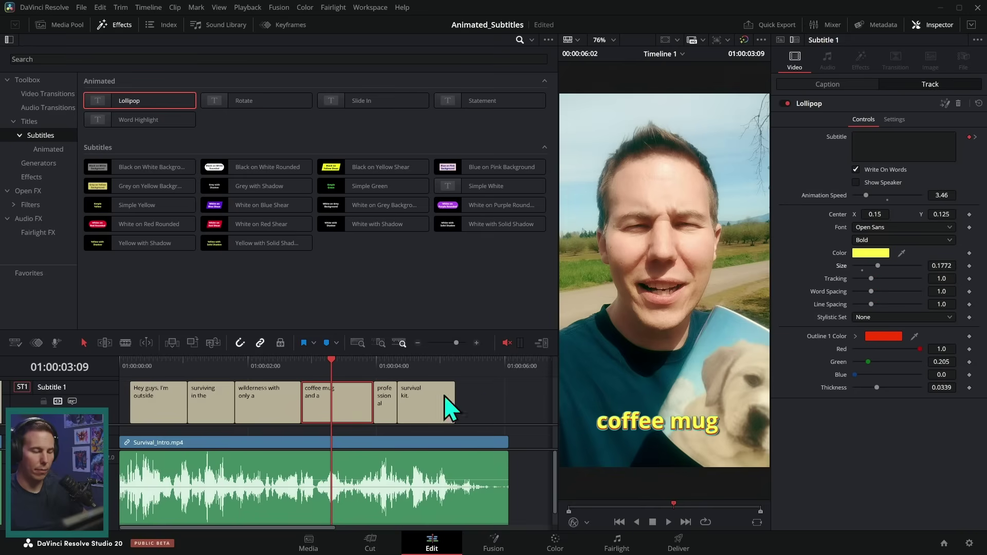
{"action": "left_click_drag", "start_coordinate": [310, 366], "coordinate": [277, 364]}
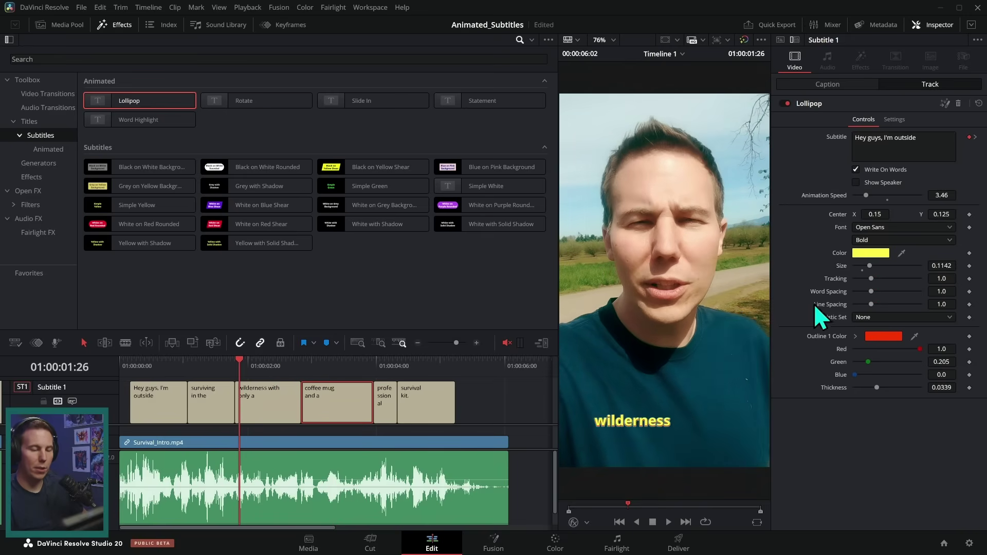
{"action": "left_click_drag", "start_coordinate": [381, 369], "coordinate": [229, 374]}
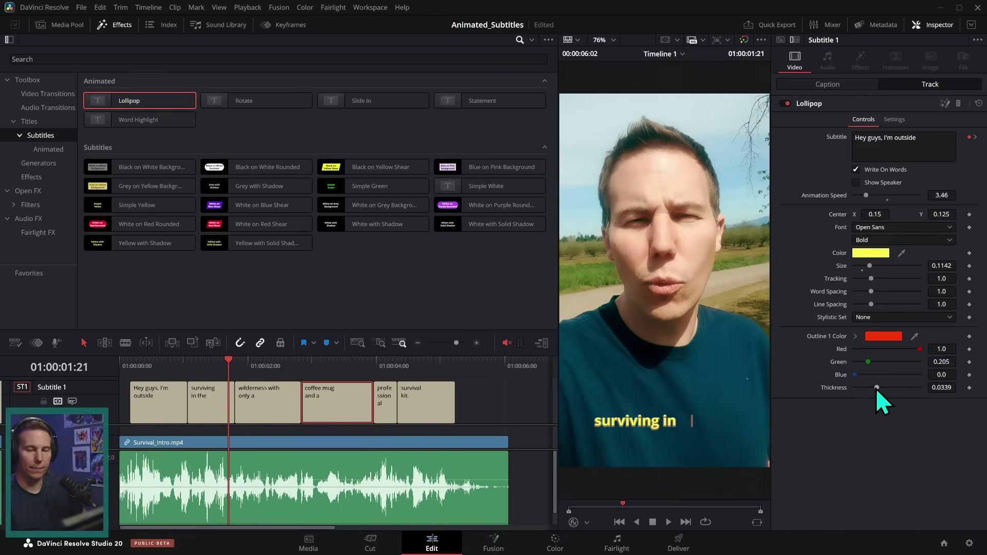
{"action": "key", "text": "space"}
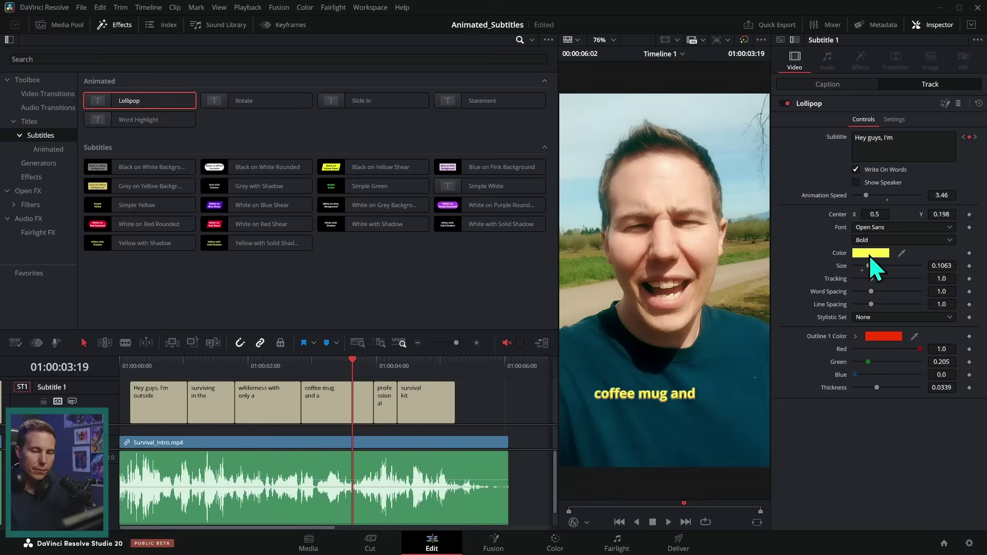
Make the subtitle text bright green with a near-black outline.
{"action": "left_click", "coordinate": [868, 253]}
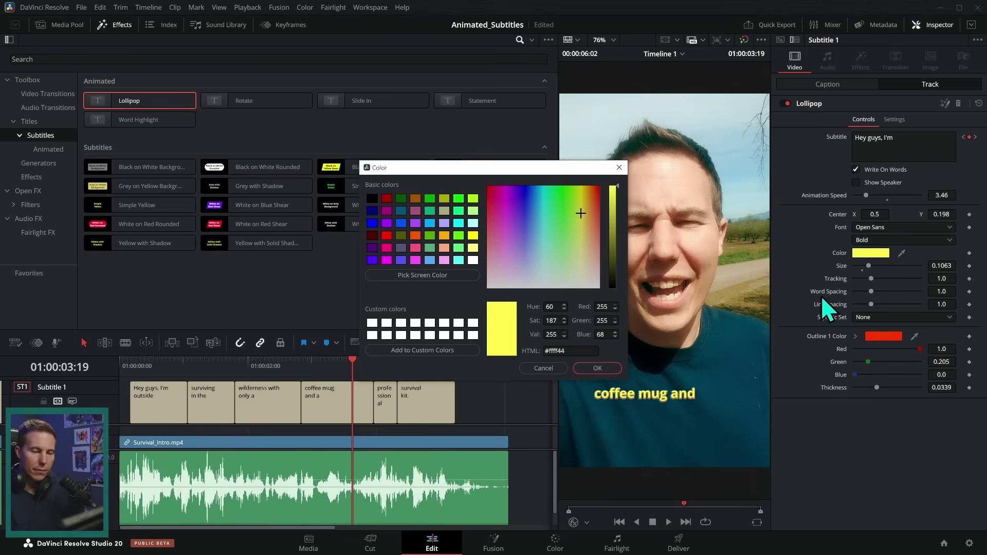
{"action": "mouse_move", "coordinate": [580, 212]}
{"action": "left_mouse_down"}
{"action": "mouse_move", "coordinate": [567, 196]}
{"action": "mouse_move", "coordinate": [563, 275]}
{"action": "mouse_move", "coordinate": [564, 208]}
{"action": "left_mouse_up"}
{"action": "left_click", "coordinate": [597, 369]}
{"action": "left_click", "coordinate": [883, 336]}
{"action": "left_click", "coordinate": [570, 263]}
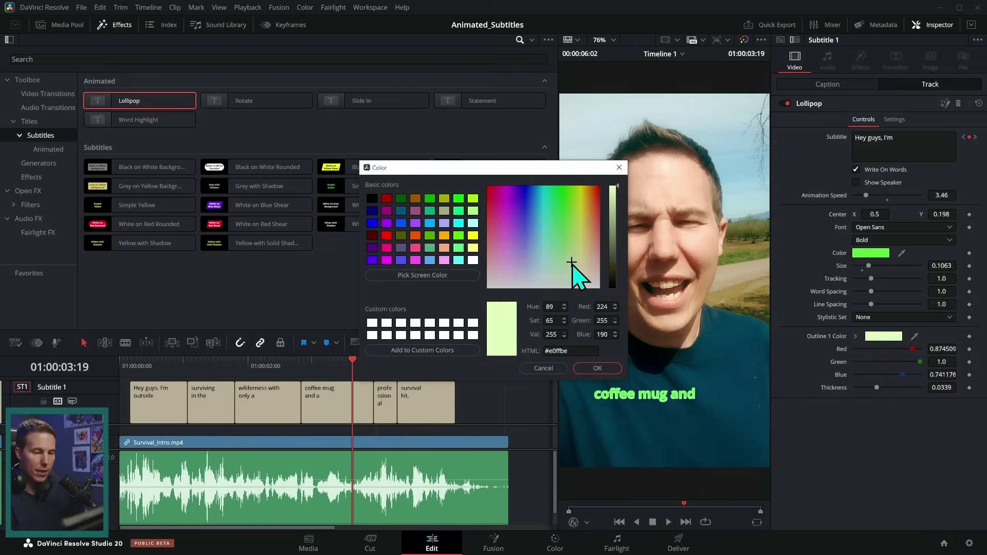
{"action": "left_click_drag", "start_coordinate": [611, 270], "coordinate": [606, 283]}
{"action": "left_click", "coordinate": [590, 368]}
Preview the green captions from 01:00:02:05, then apply the Word Highlight preset to the track.
{"action": "left_click_drag", "start_coordinate": [322, 364], "coordinate": [259, 366]}
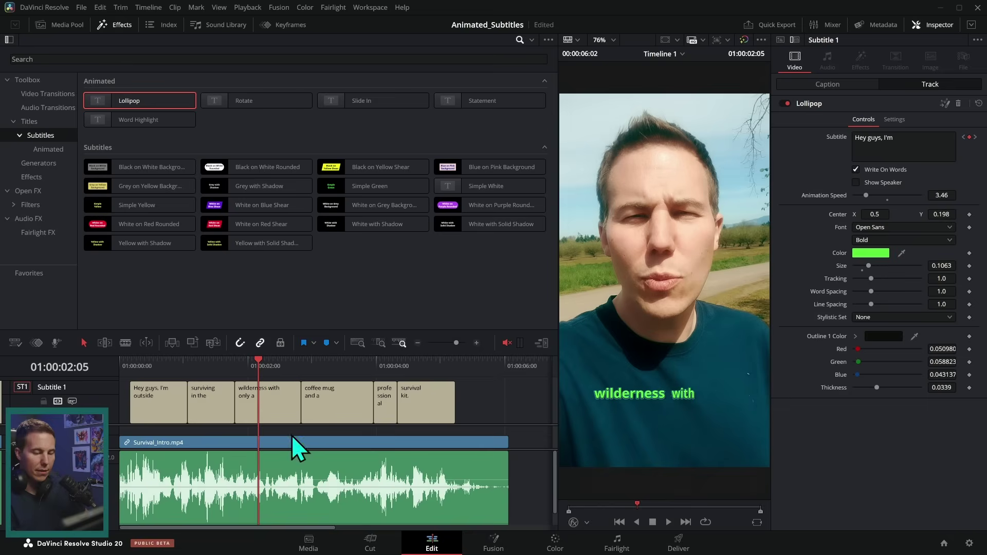
{"action": "key", "text": "space"}
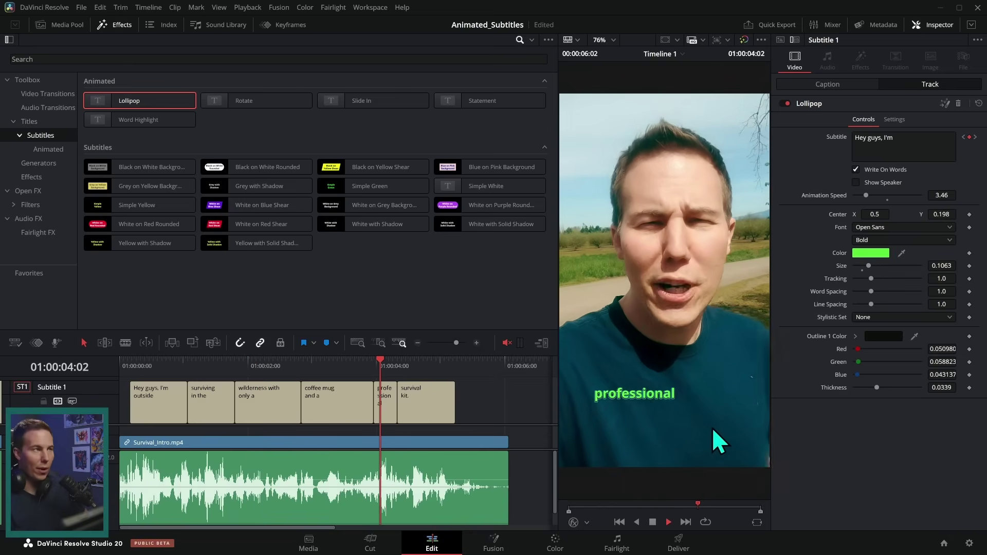
{"action": "key", "text": "space"}
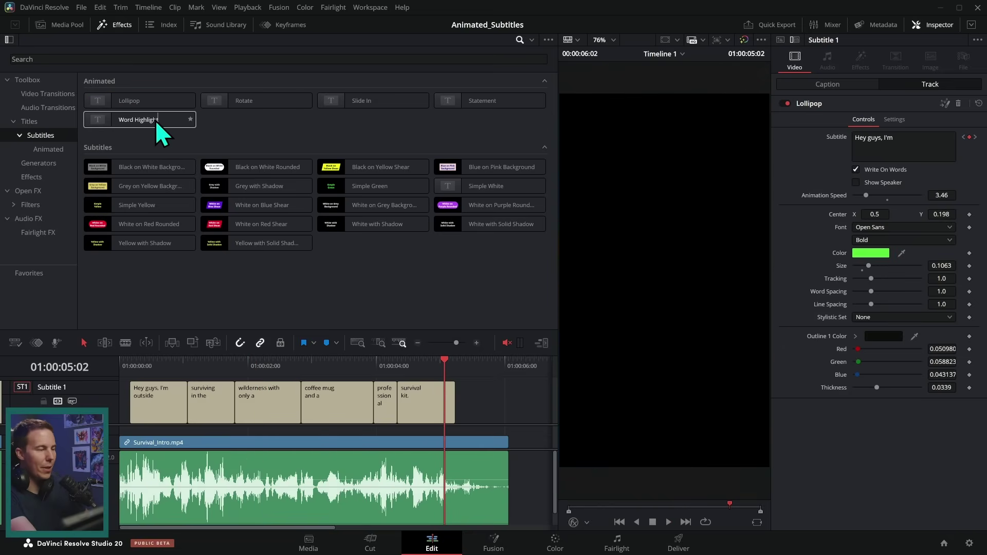
{"action": "left_click_drag", "start_coordinate": [164, 129], "coordinate": [97, 405]}
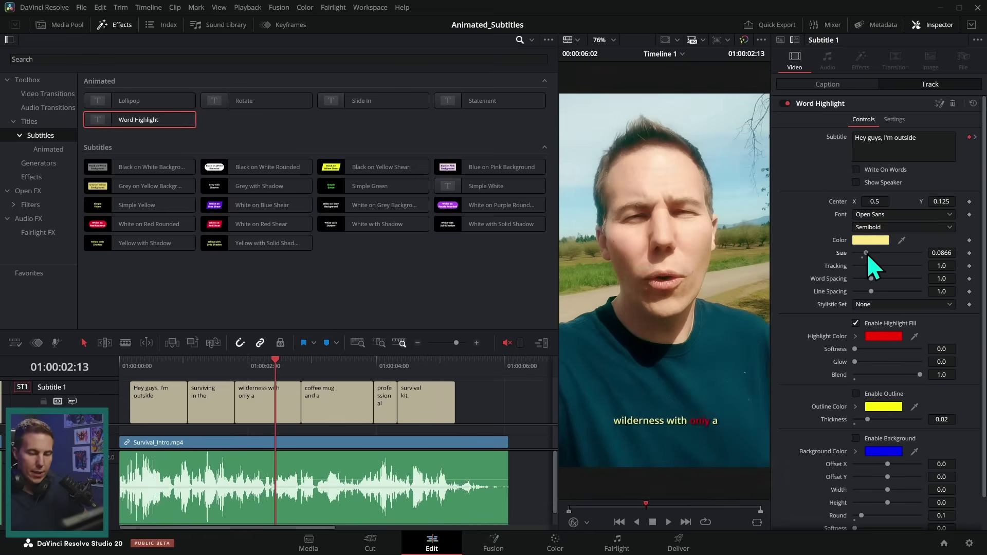
Enlarge the text to size 0.1142, with white text colour and yellow highlight colour.
{"action": "left_click_drag", "start_coordinate": [868, 252], "coordinate": [873, 252]}
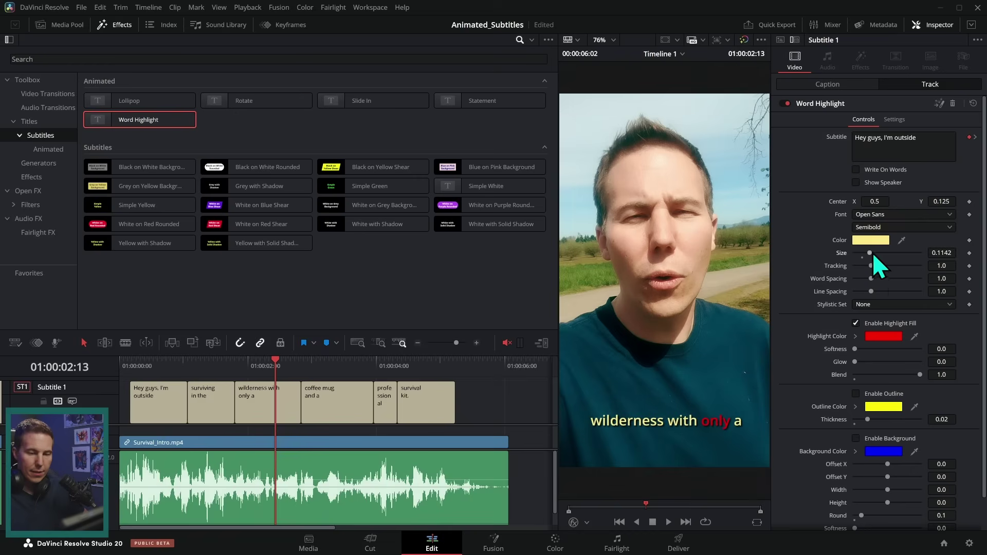
{"action": "left_click", "coordinate": [900, 216]}
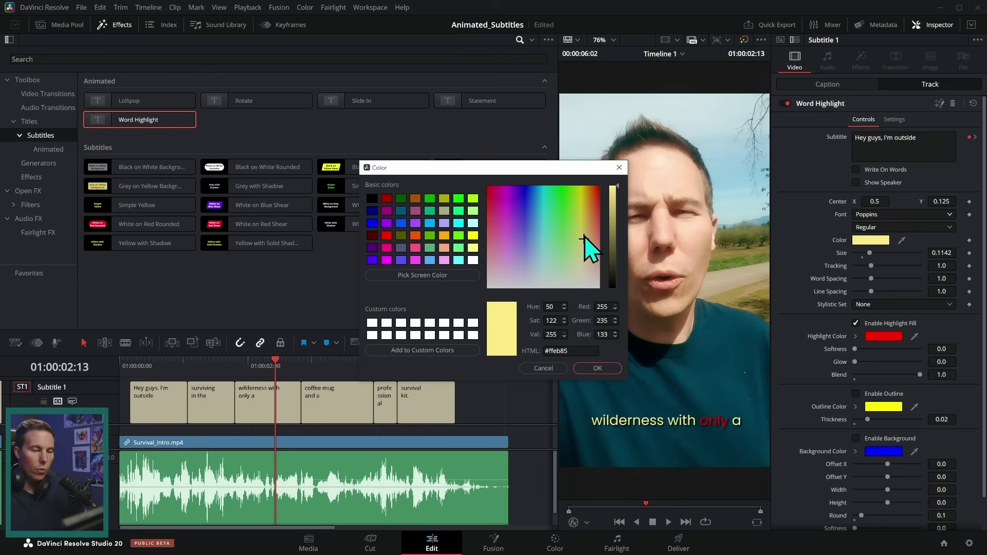
{"action": "left_click", "coordinate": [596, 367]}
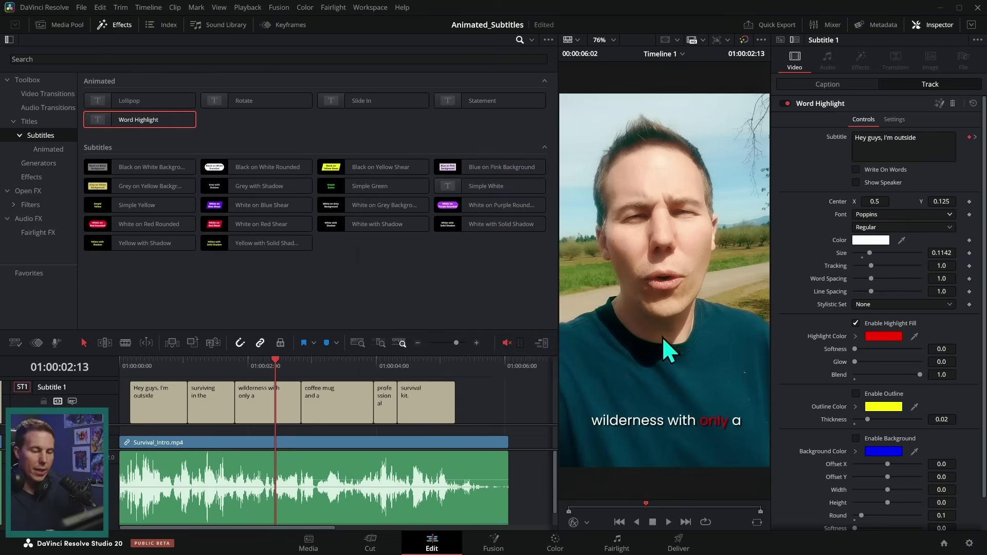
{"action": "left_click", "coordinate": [883, 336]}
{"action": "left_click_drag", "start_coordinate": [591, 198], "coordinate": [584, 188]}
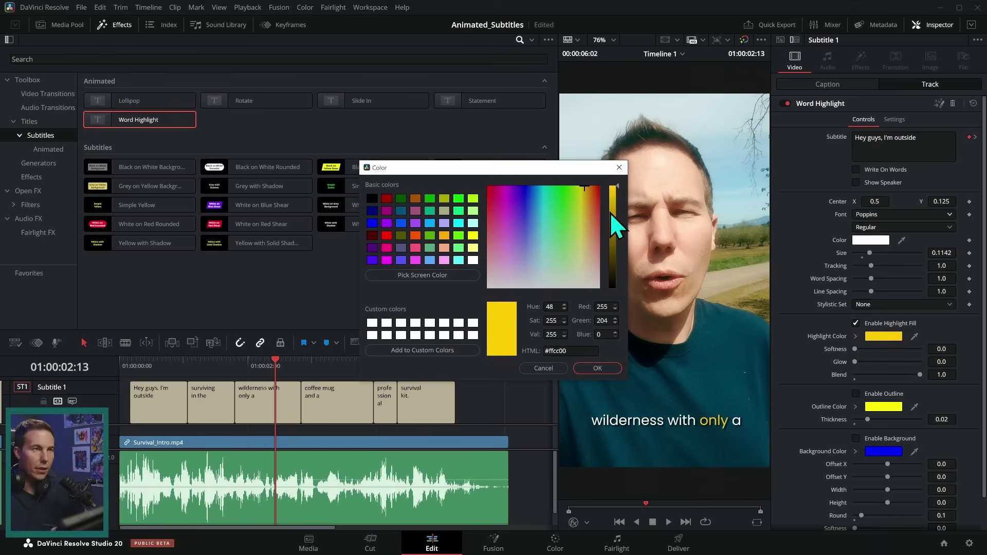
{"action": "left_click", "coordinate": [597, 368]}
Switch the font weight to Poppins ExtraBold and enable the background box.
{"action": "scroll", "coordinate": [900, 231], "scroll_direction": "down", "scroll_amount": 1}
{"action": "left_click", "coordinate": [903, 193]}
{"action": "left_click", "coordinate": [899, 286]}
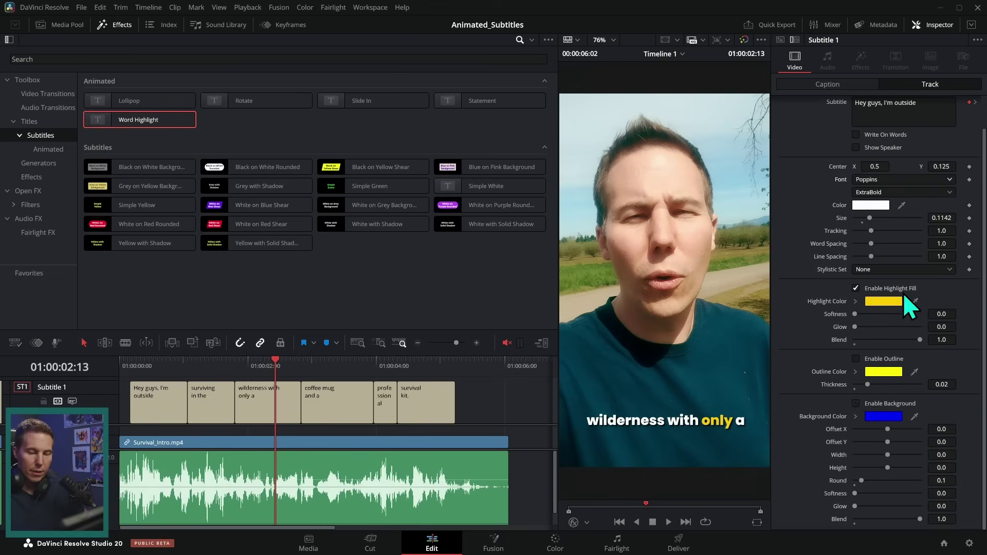
{"action": "left_click", "coordinate": [856, 403]}
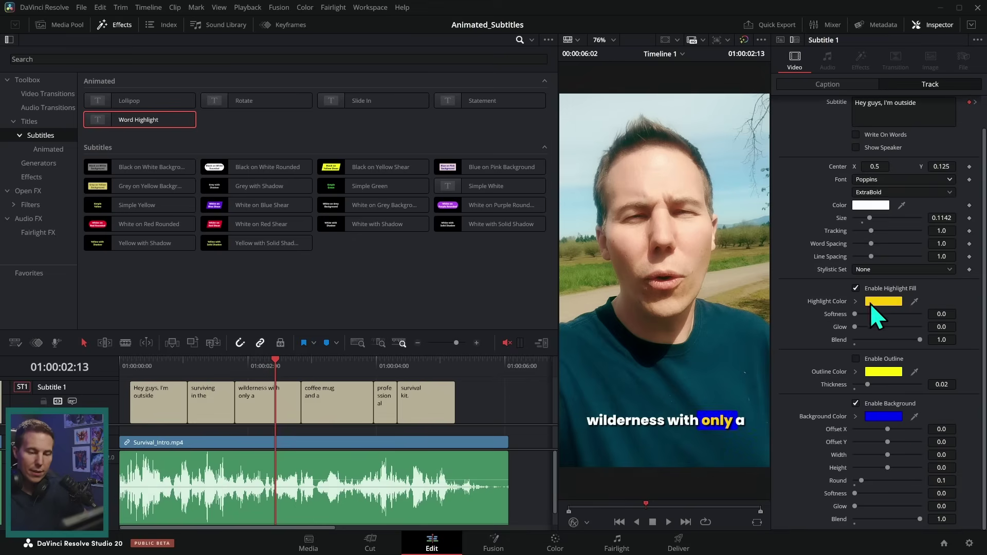
{"action": "left_click", "coordinate": [883, 417]}
Set the background box colour to yellow and the highlight colour to white.
{"action": "left_click", "coordinate": [583, 187]}
{"action": "left_click", "coordinate": [598, 368]}
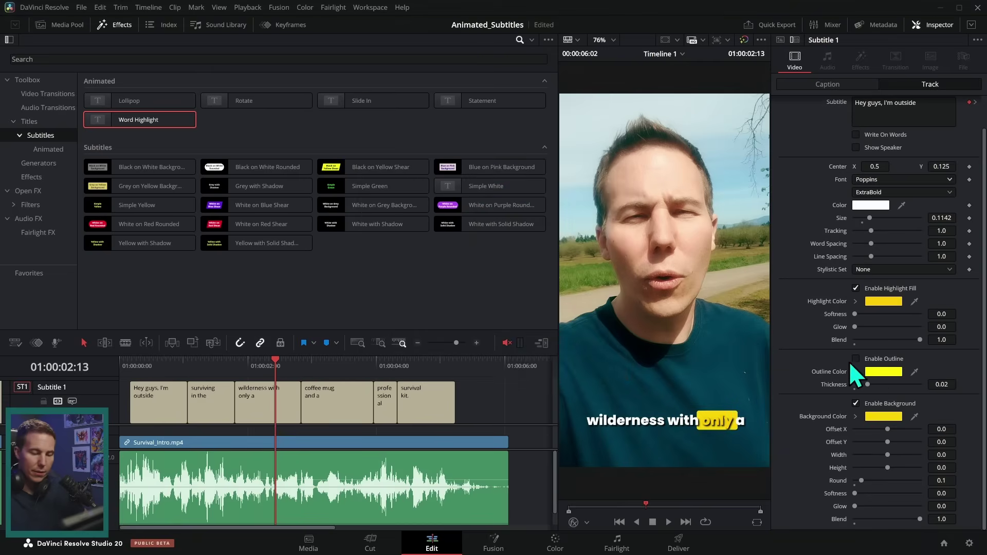
{"action": "left_click", "coordinate": [883, 301]}
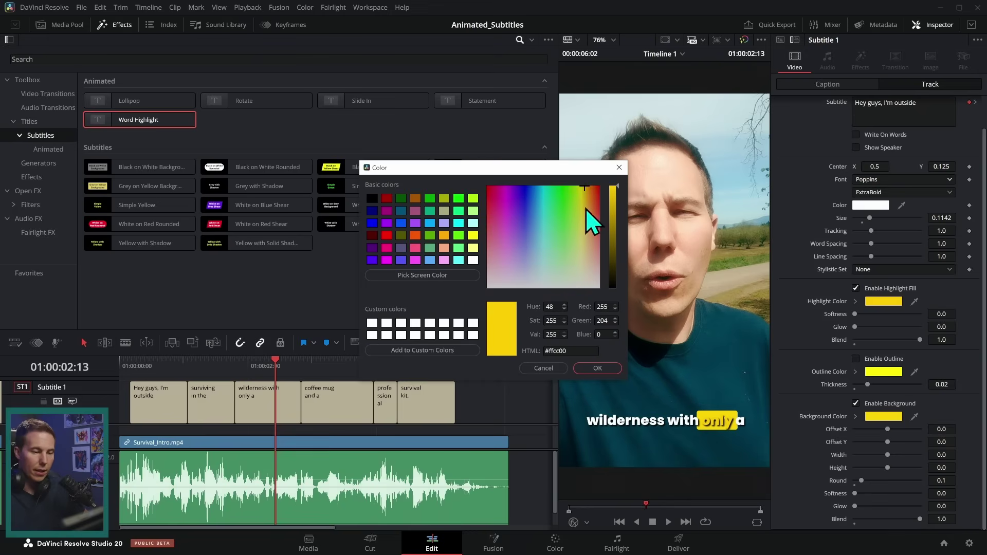
{"action": "left_click_drag", "start_coordinate": [585, 208], "coordinate": [599, 334]}
{"action": "left_click", "coordinate": [597, 368]}
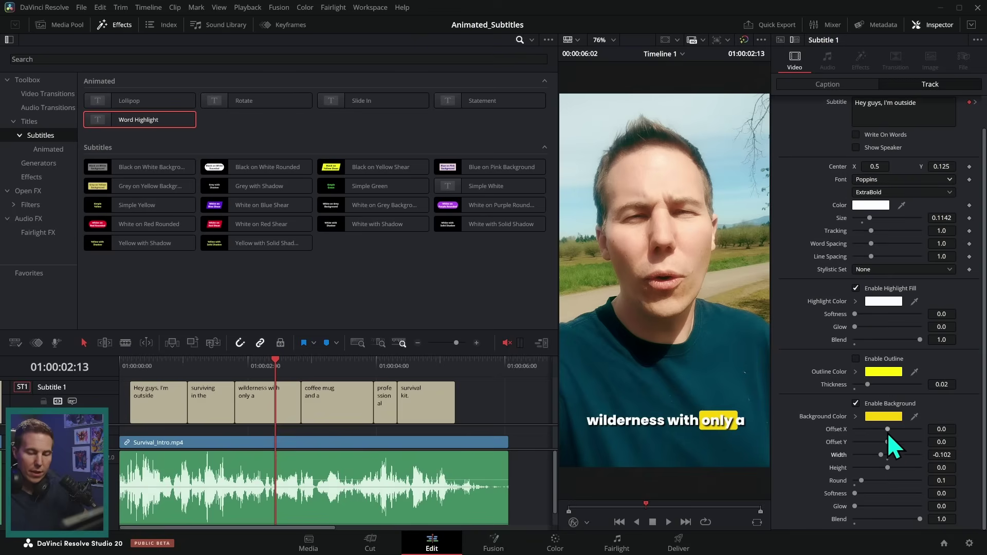
Tighten the background box's offset and height, widen word spacing to 3.118, and replay from start.
{"action": "left_click_drag", "start_coordinate": [887, 431], "coordinate": [884, 435]}
{"action": "mouse_move", "coordinate": [886, 443]}
{"action": "left_mouse_down"}
{"action": "mouse_move", "coordinate": [886, 430]}
{"action": "mouse_move", "coordinate": [892, 443]}
{"action": "left_mouse_up"}
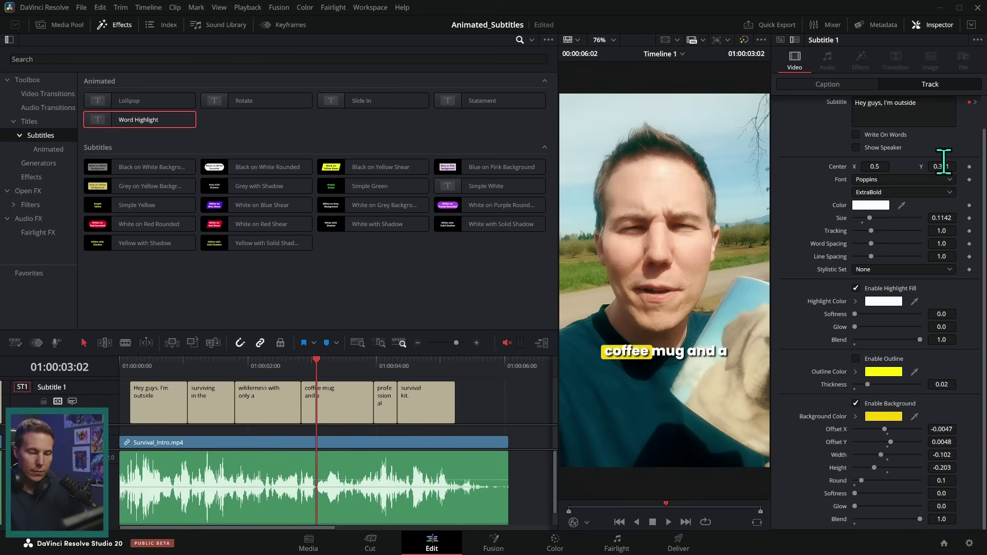
{"action": "left_click", "coordinate": [312, 365]}
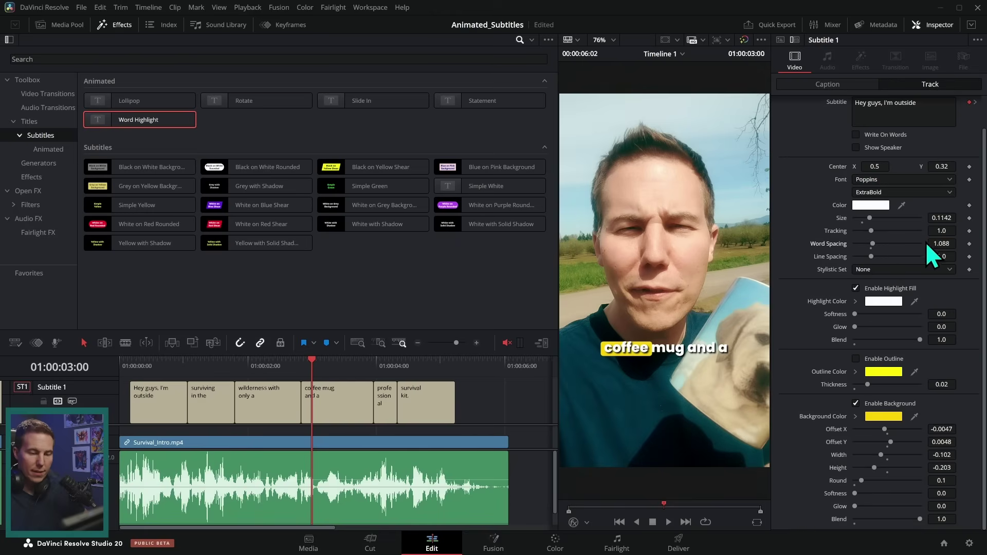
{"action": "left_click_drag", "start_coordinate": [907, 243], "coordinate": [907, 243]}
{"action": "left_click_drag", "start_coordinate": [164, 366], "coordinate": [76, 377]}
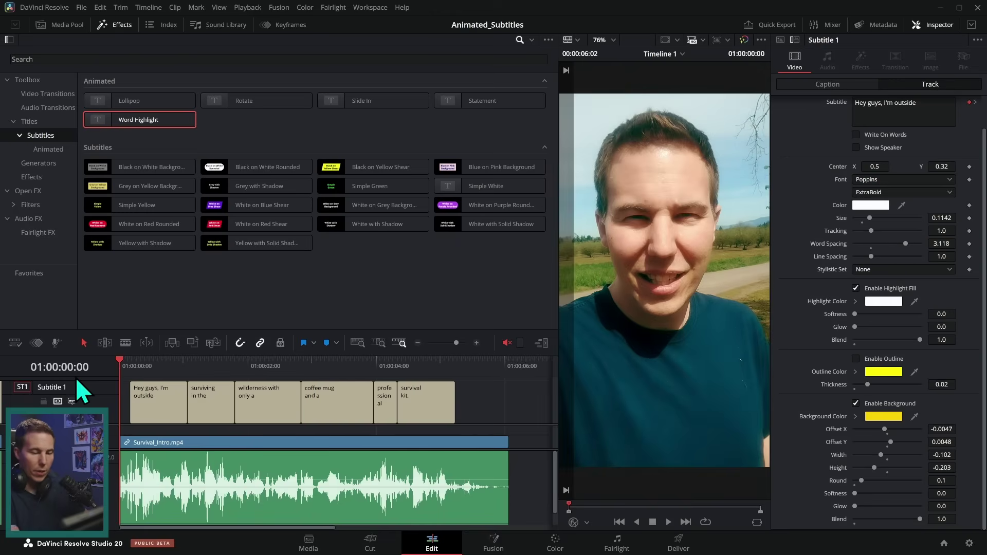
{"action": "key", "text": "space"}
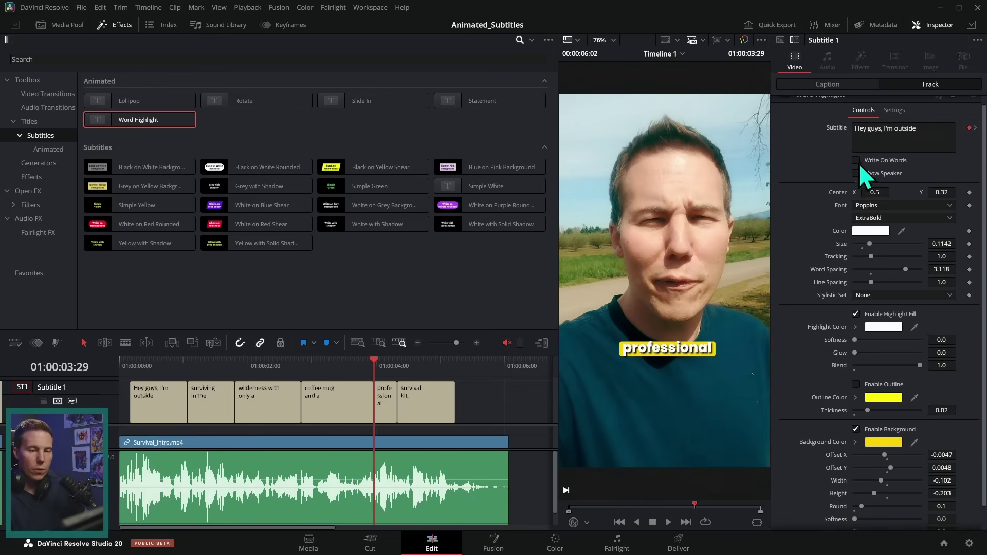
{"action": "left_click", "coordinate": [122, 363]}
{"action": "key", "text": "space"}
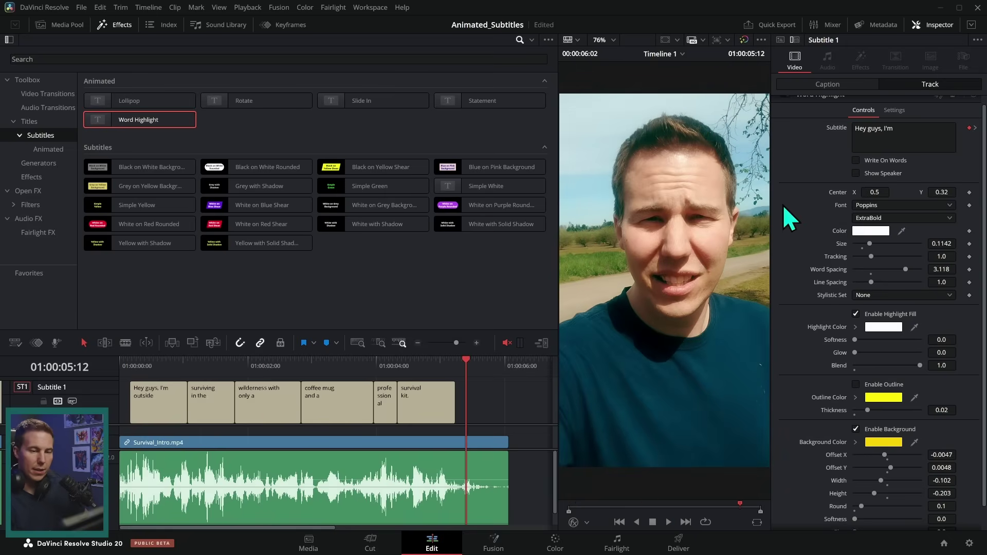
{"action": "key", "text": "Home"}
{"action": "key", "text": "space"}
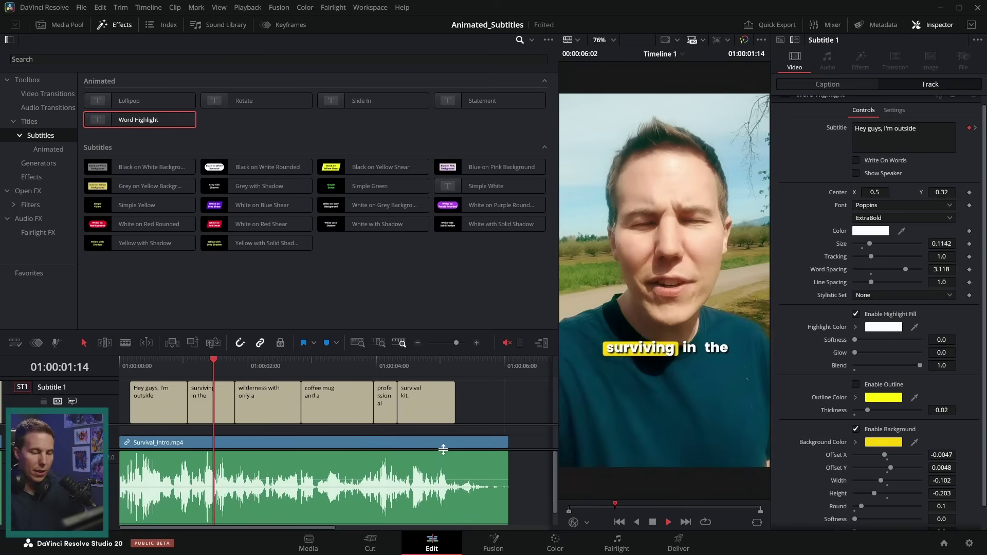
{"action": "key", "text": "space"}
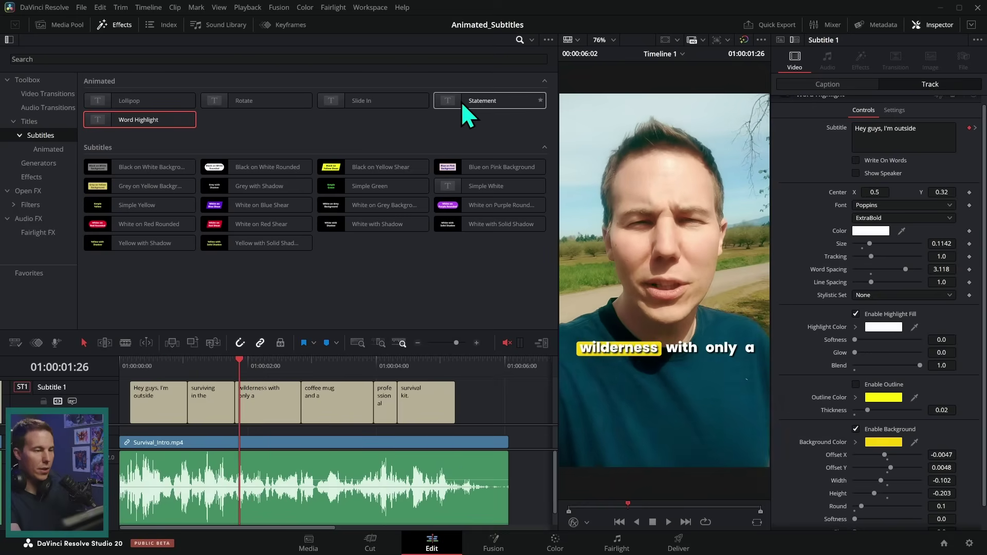
{"action": "left_click_drag", "start_coordinate": [466, 102], "coordinate": [166, 471]}
Play back the Statement subtitles from the start of the timeline.
{"action": "left_click_drag", "start_coordinate": [240, 364], "coordinate": [136, 374]}
{"action": "key", "text": "space"}
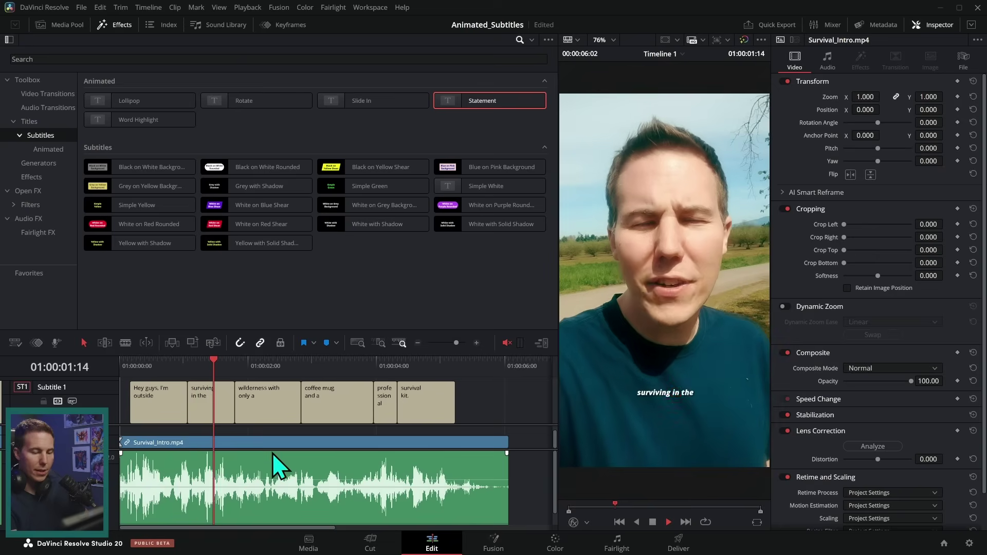
{"action": "key", "text": "space"}
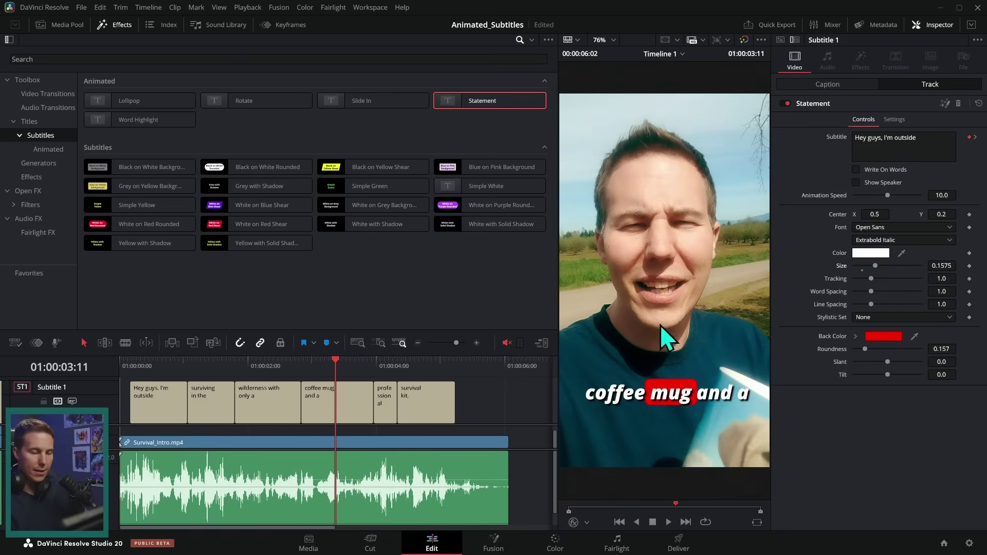
{"action": "left_click_drag", "start_coordinate": [337, 371], "coordinate": [249, 371]}
{"action": "key", "text": "Home"}
{"action": "key", "text": "space"}
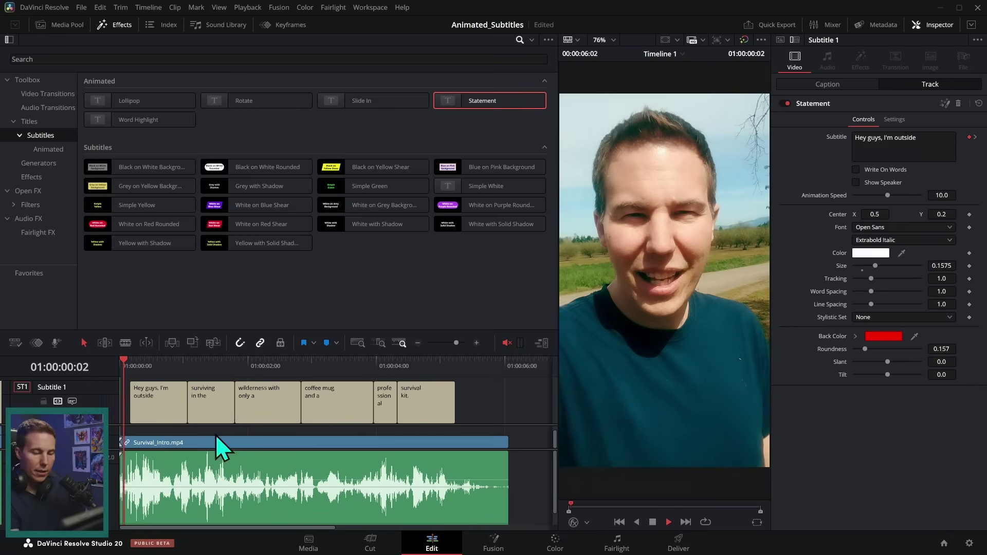
Shrink the Statement subtitle text size to 0.1063 and play it back.
{"action": "left_click_drag", "start_coordinate": [871, 269], "coordinate": [867, 269]}
{"action": "left_click_drag", "start_coordinate": [158, 376], "coordinate": [154, 376]}
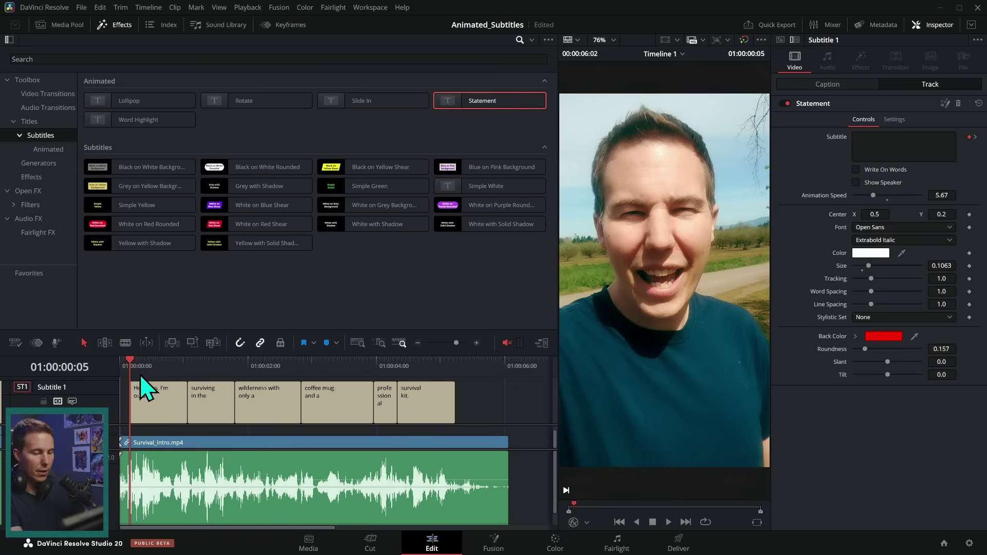
{"action": "key", "text": "space"}
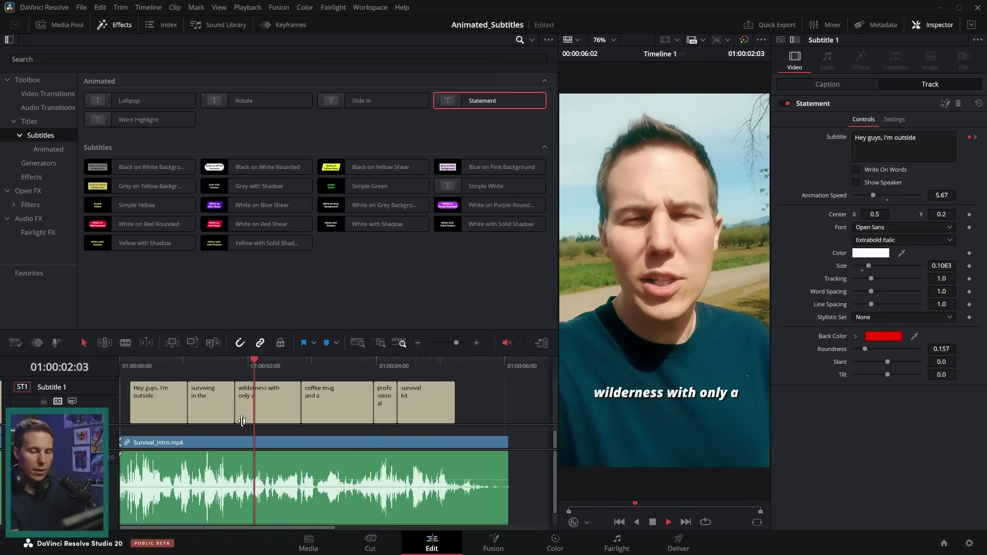